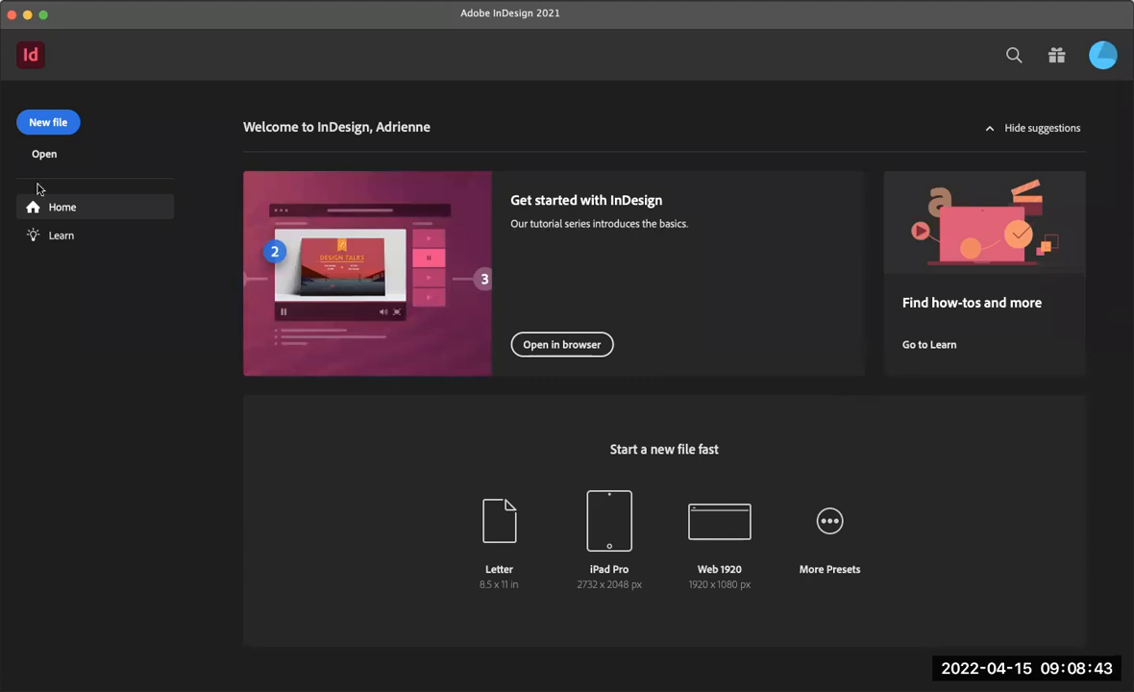
Open the new document setup and compare the preset sizes offered for Print, Web and Mobile.
{"action": "left_click", "coordinate": [54, 125]}
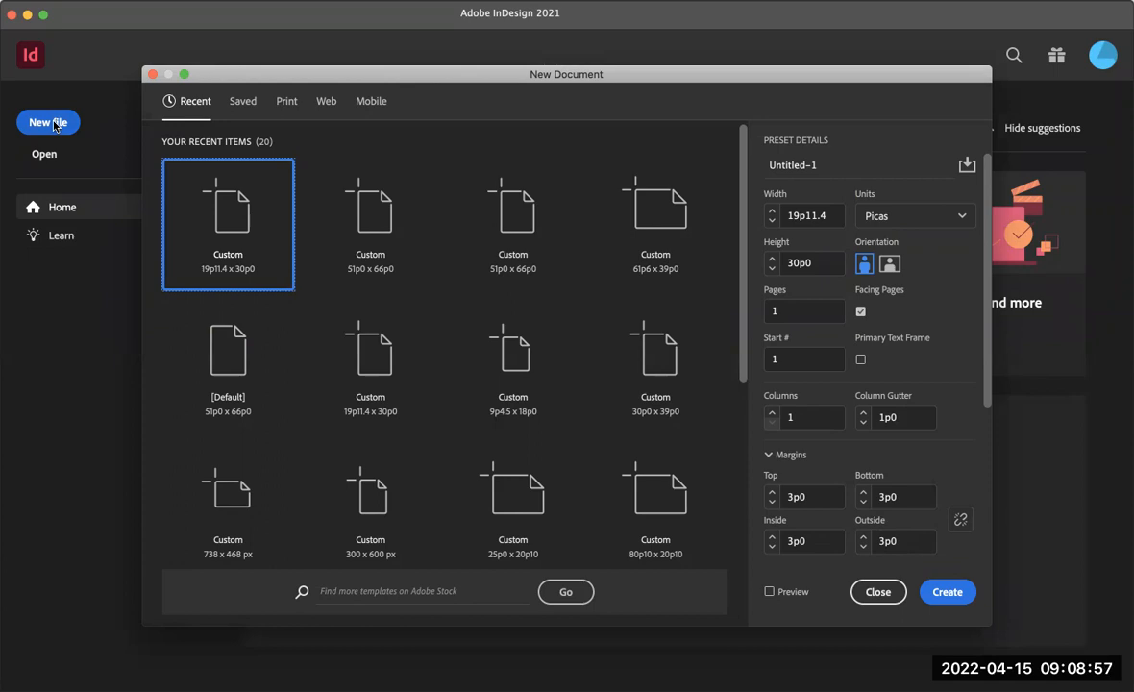
{"action": "left_click", "coordinate": [288, 104]}
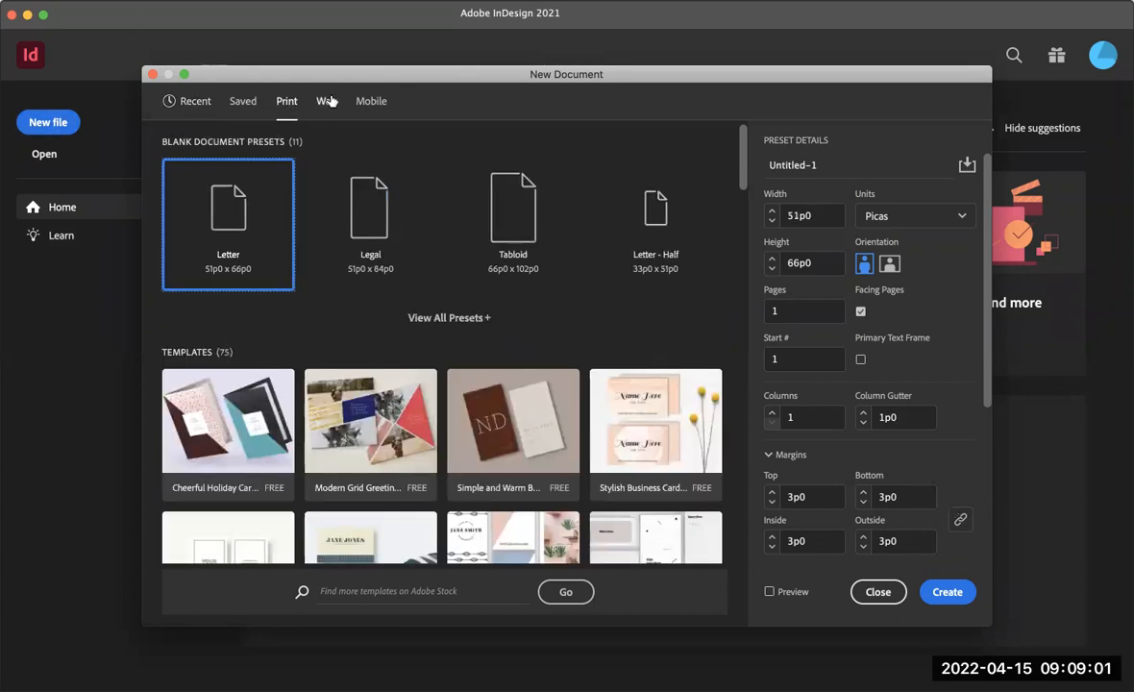
{"action": "left_click", "coordinate": [327, 101]}
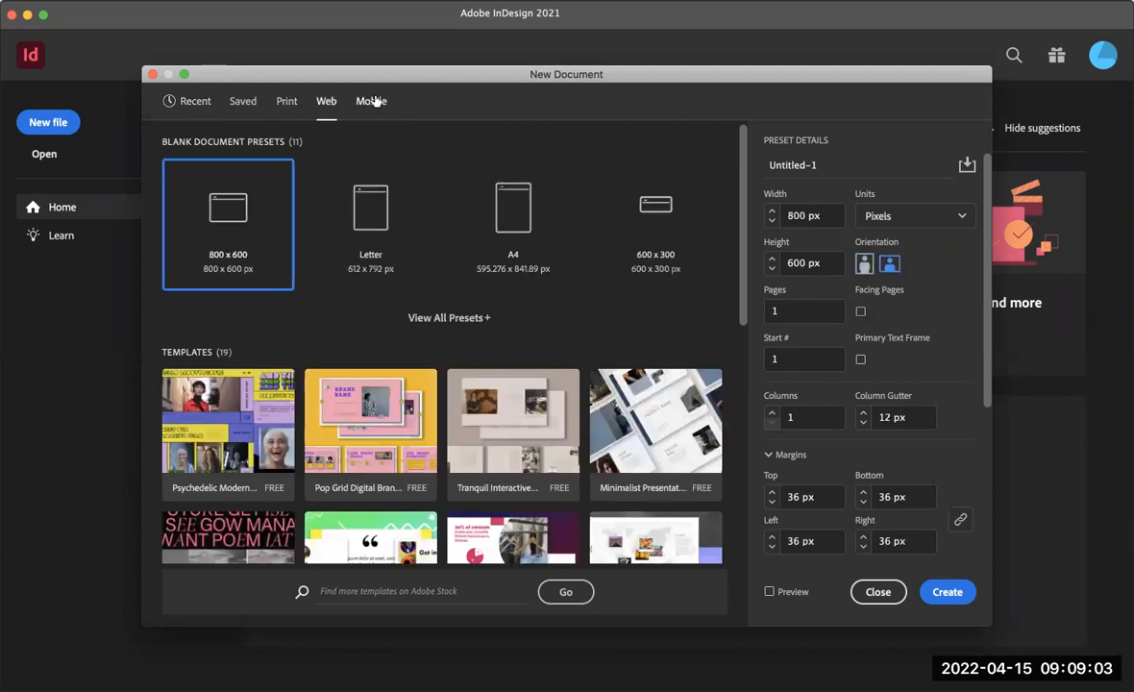
{"action": "left_click", "coordinate": [374, 102]}
{"action": "left_click", "coordinate": [289, 102]}
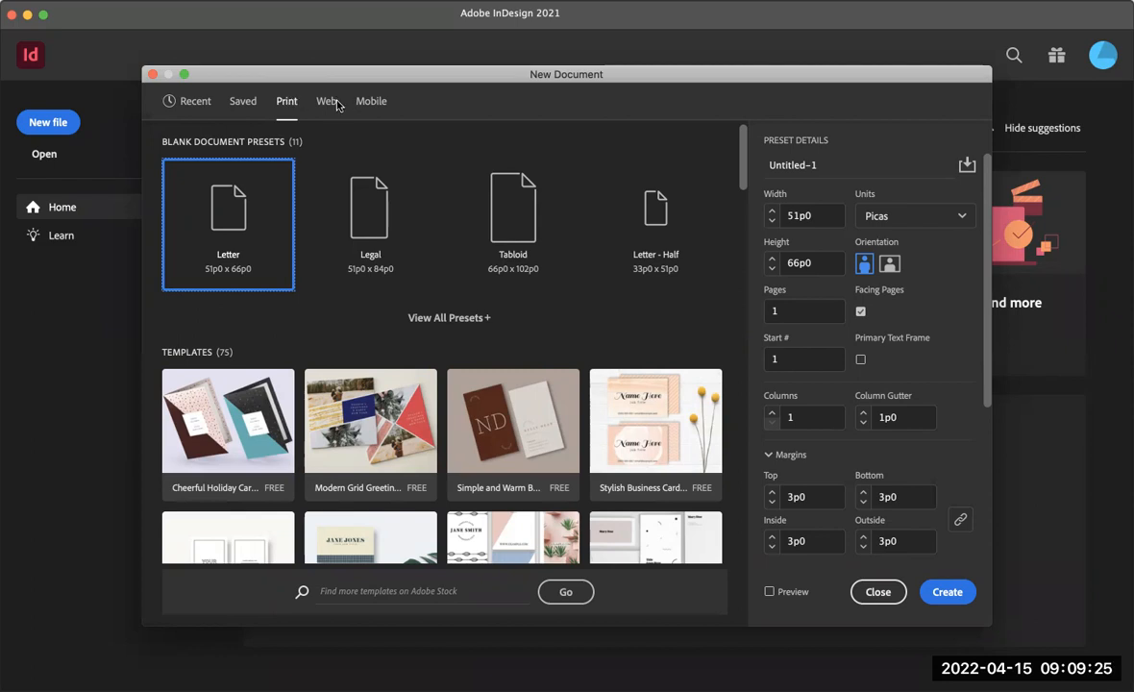
{"action": "left_click", "coordinate": [329, 104]}
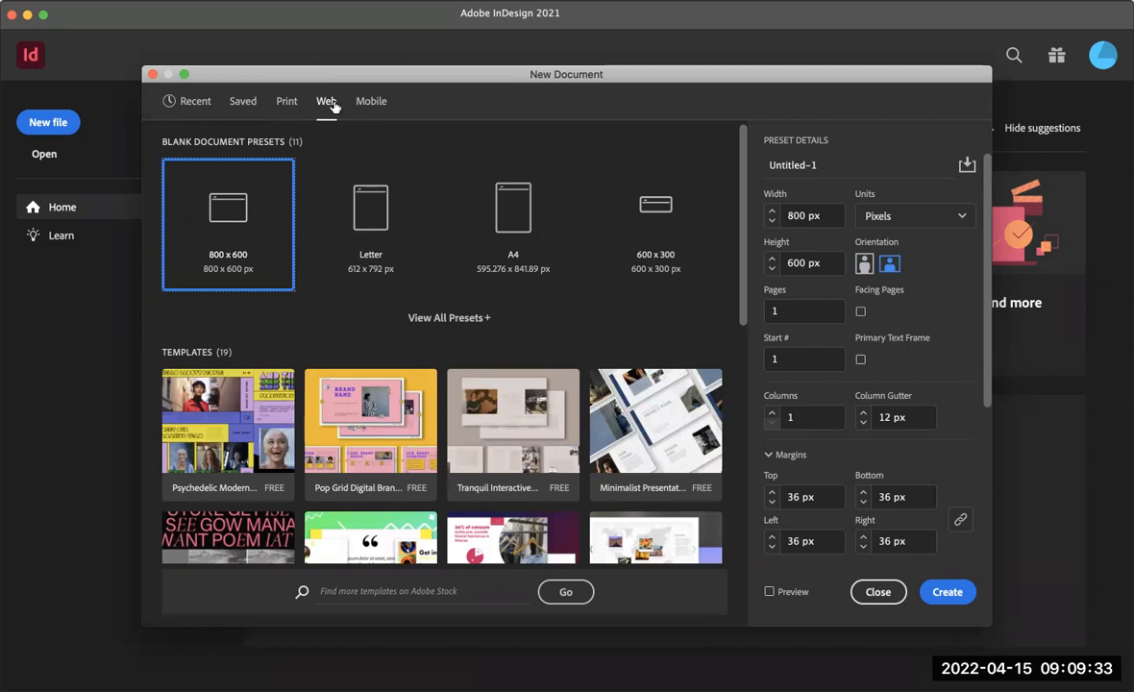
{"action": "left_click", "coordinate": [377, 104]}
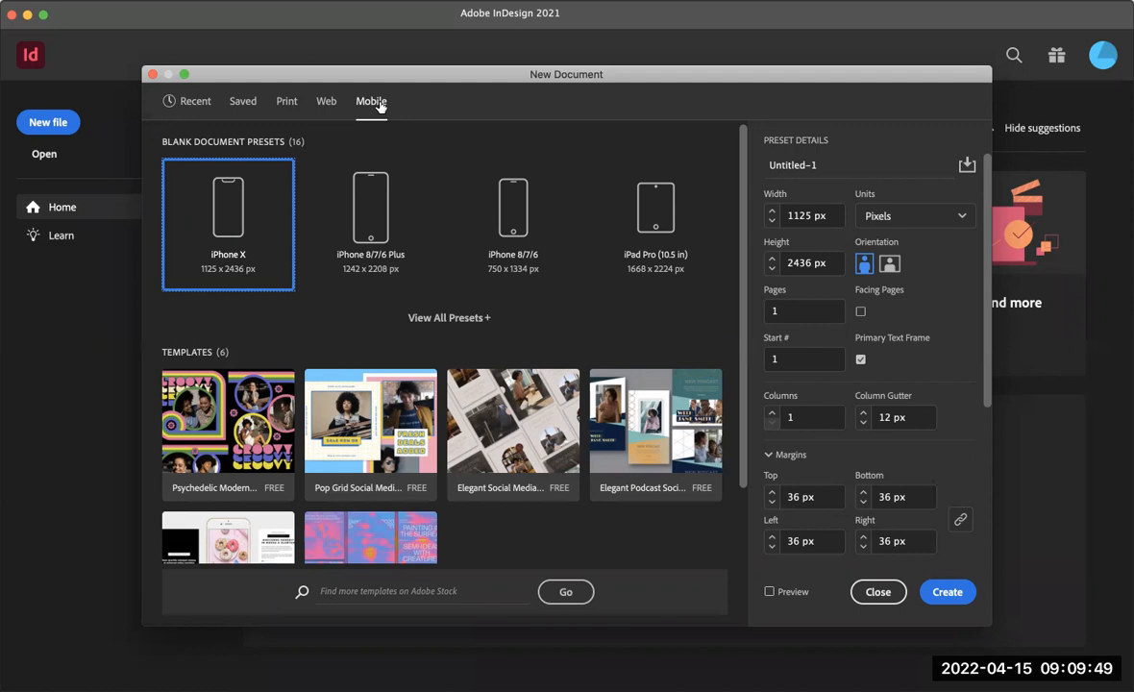
Choose the Print Letter preset and set the document units to inches.
{"action": "left_click", "coordinate": [285, 102]}
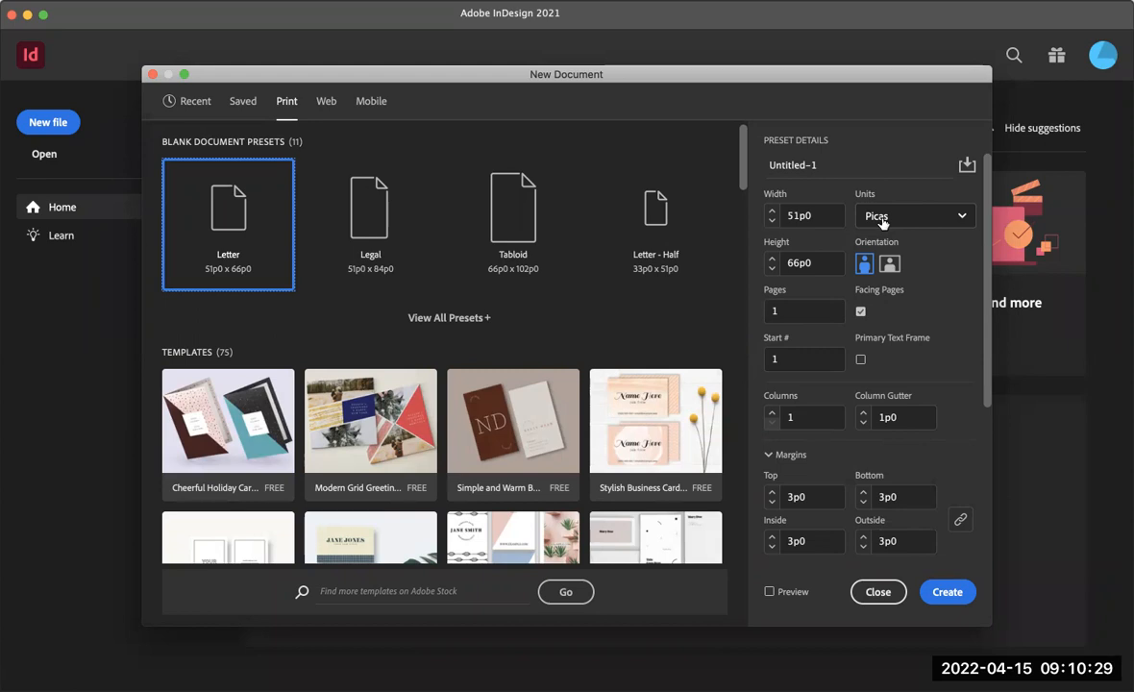
{"action": "left_click", "coordinate": [881, 217]}
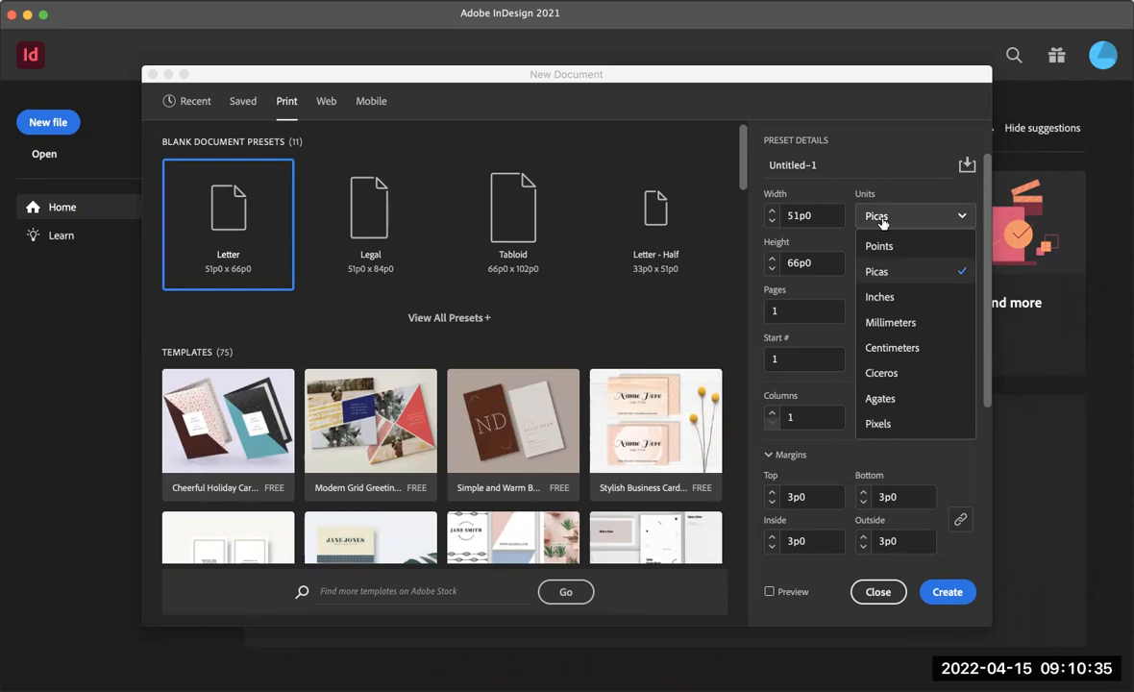
{"action": "left_click", "coordinate": [877, 298]}
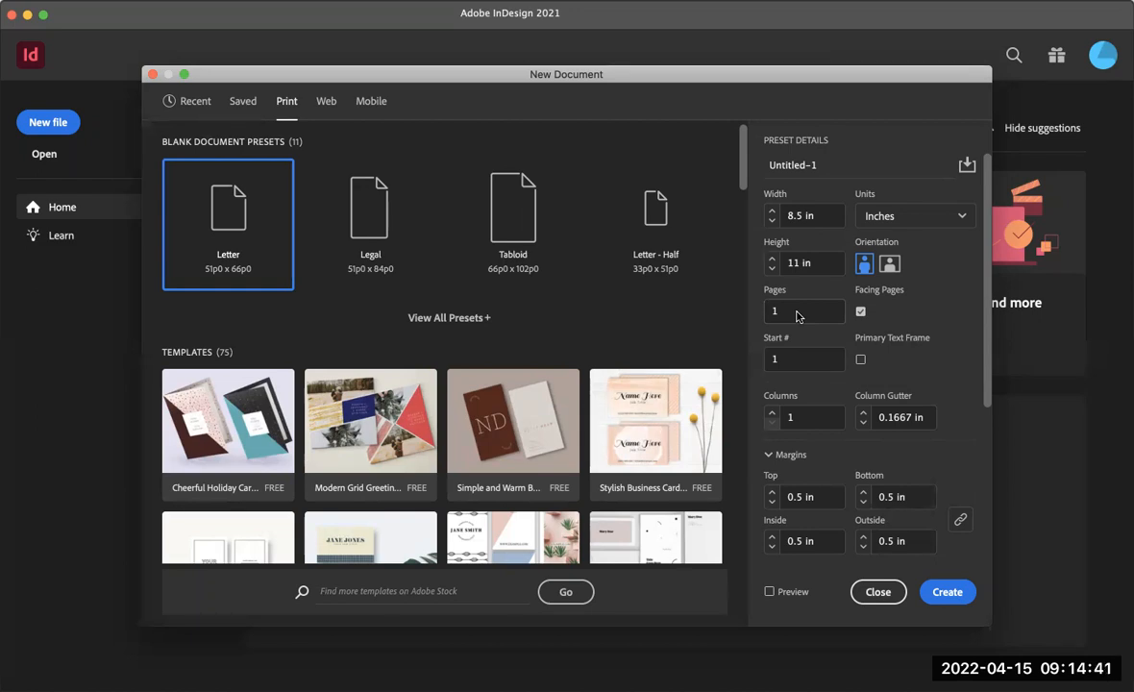
Set the number of columns for the new document to 2.
{"action": "left_click_drag", "start_coordinate": [803, 417], "coordinate": [762, 413]}
{"action": "type", "text": "2"}
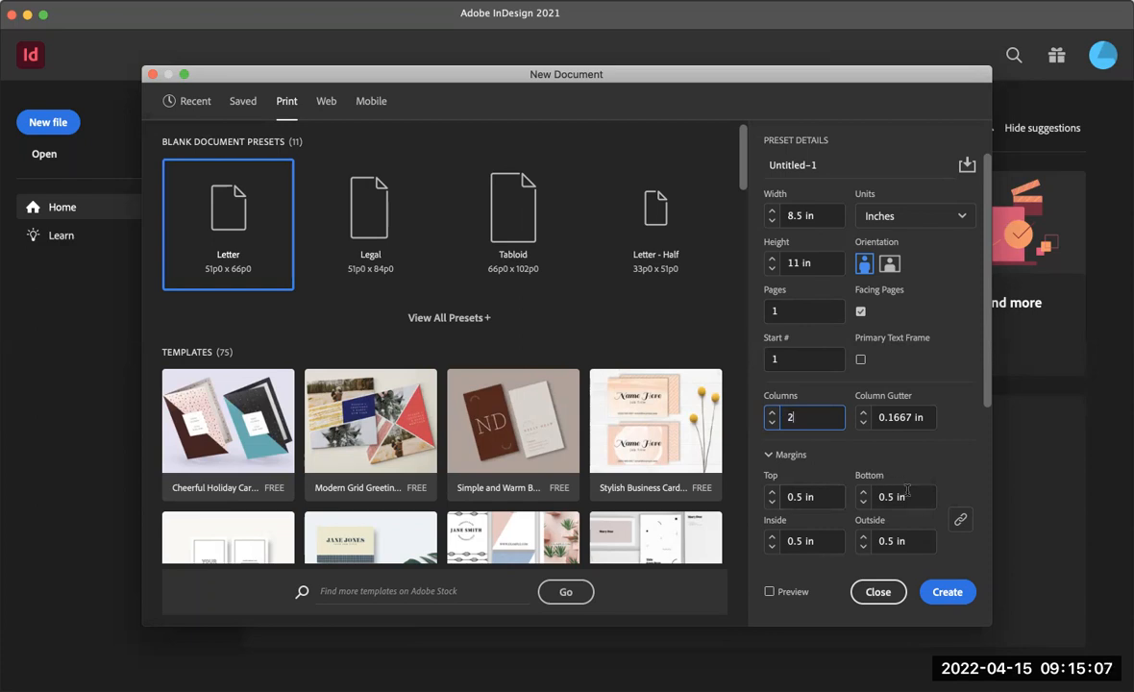
{"action": "scroll", "coordinate": [906, 495], "scroll_direction": "down", "scroll_amount": 1}
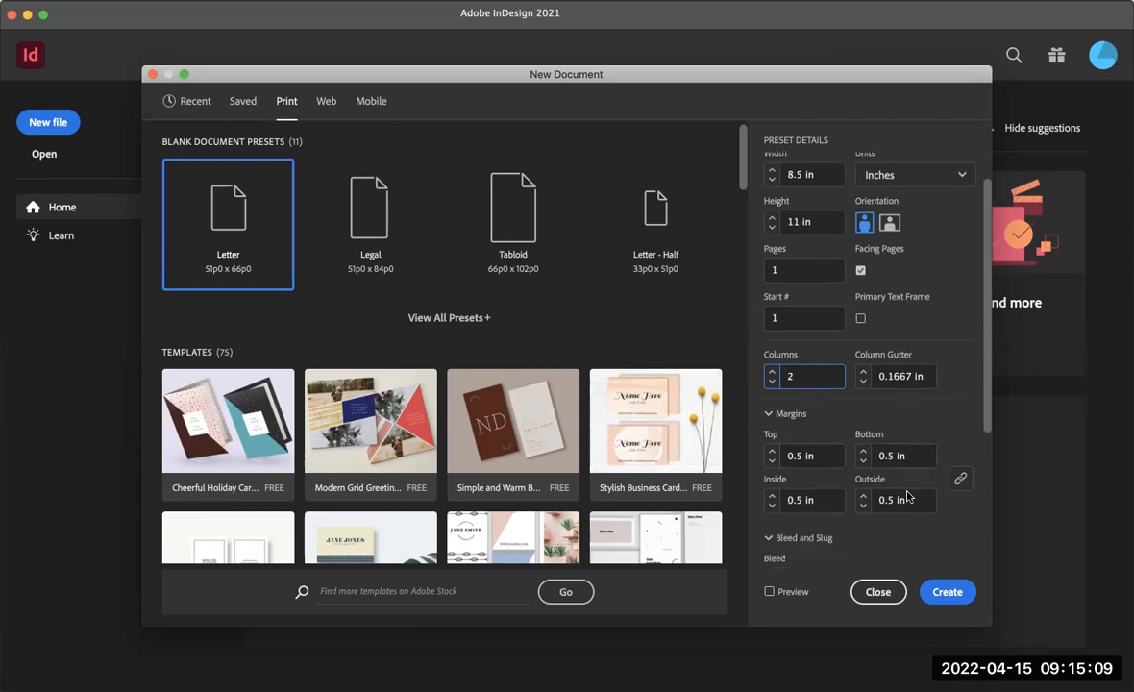
{"action": "scroll", "coordinate": [906, 495], "scroll_direction": "up", "scroll_amount": 1}
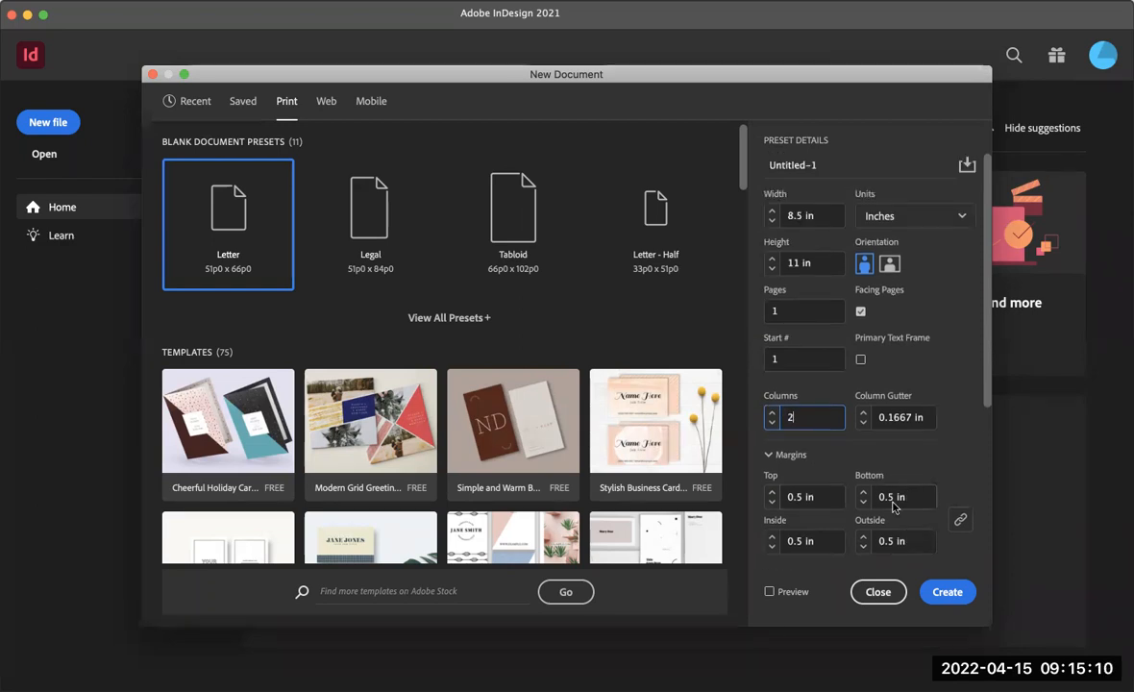
Turn on the document preview and move the setup dialog aside to examine the column layout.
{"action": "left_click", "coordinate": [768, 593]}
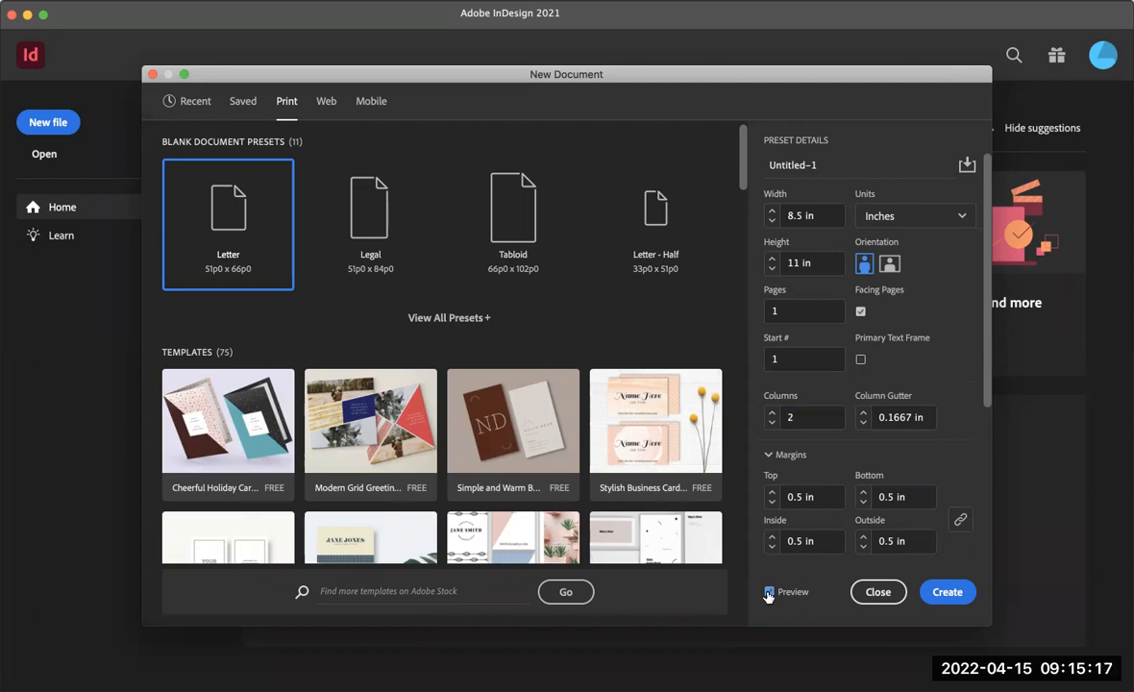
{"action": "left_click_drag", "start_coordinate": [514, 72], "coordinate": [548, 72]}
{"action": "left_click_drag", "start_coordinate": [804, 90], "coordinate": [586, 57]}
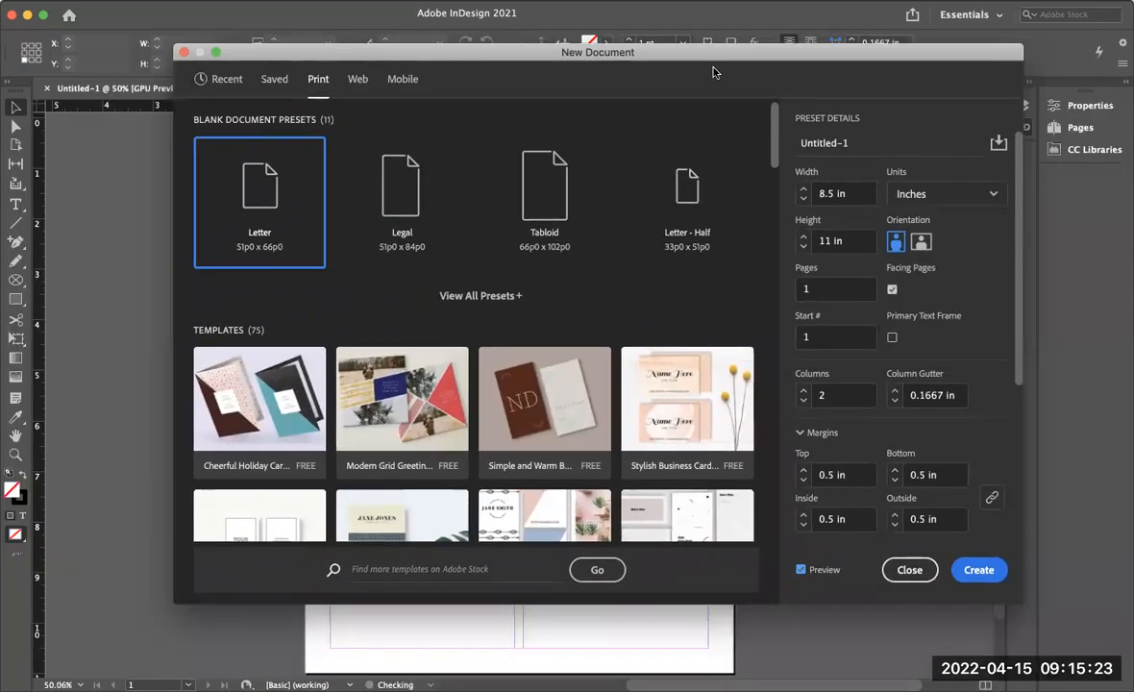
{"action": "left_click_drag", "start_coordinate": [712, 72], "coordinate": [1124, 117]}
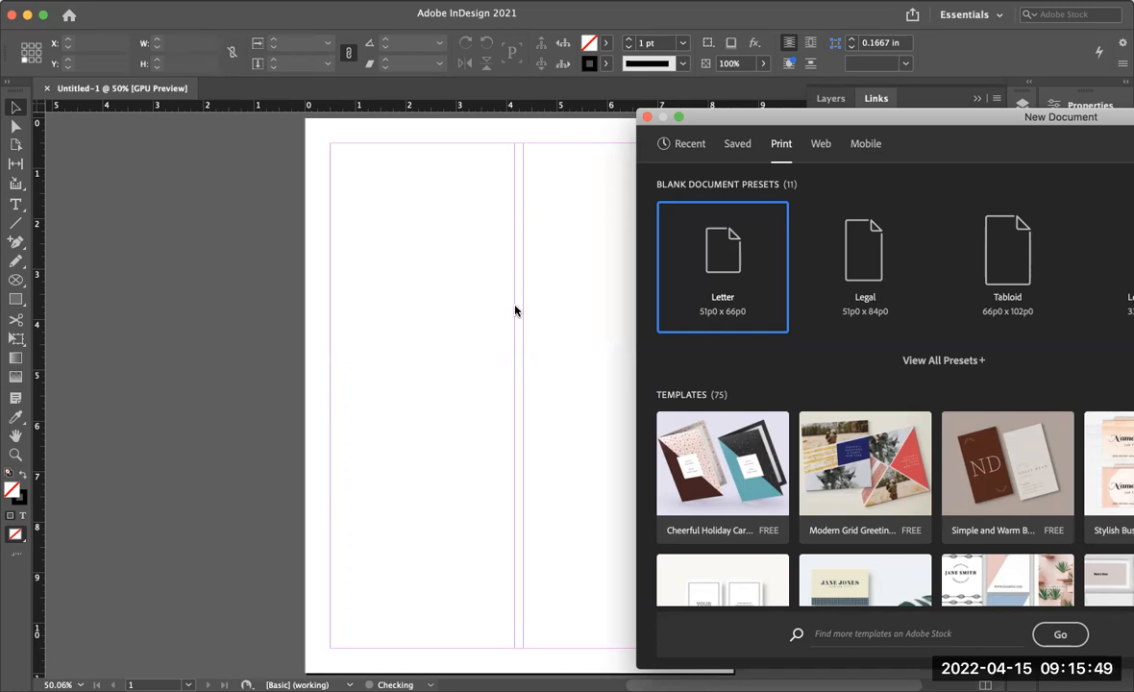
Set the number of columns to 3 with the preview turned on.
{"action": "left_click_drag", "start_coordinate": [793, 122], "coordinate": [232, 256]}
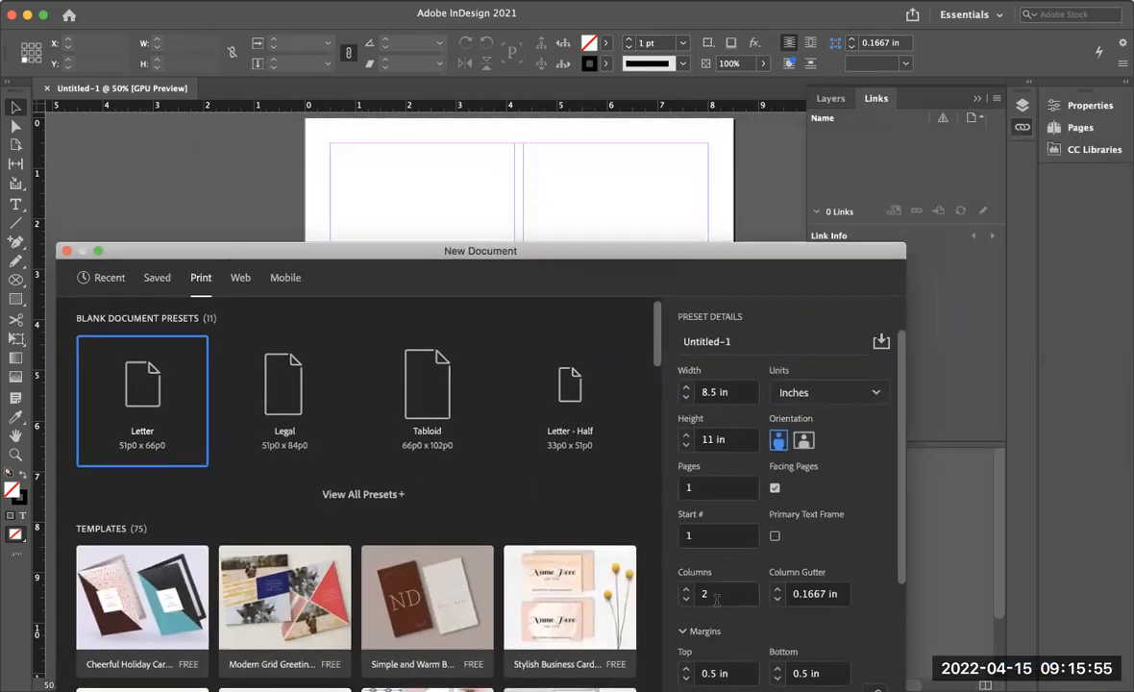
{"action": "left_click", "coordinate": [675, 579]}
{"action": "key", "text": "Tab"}
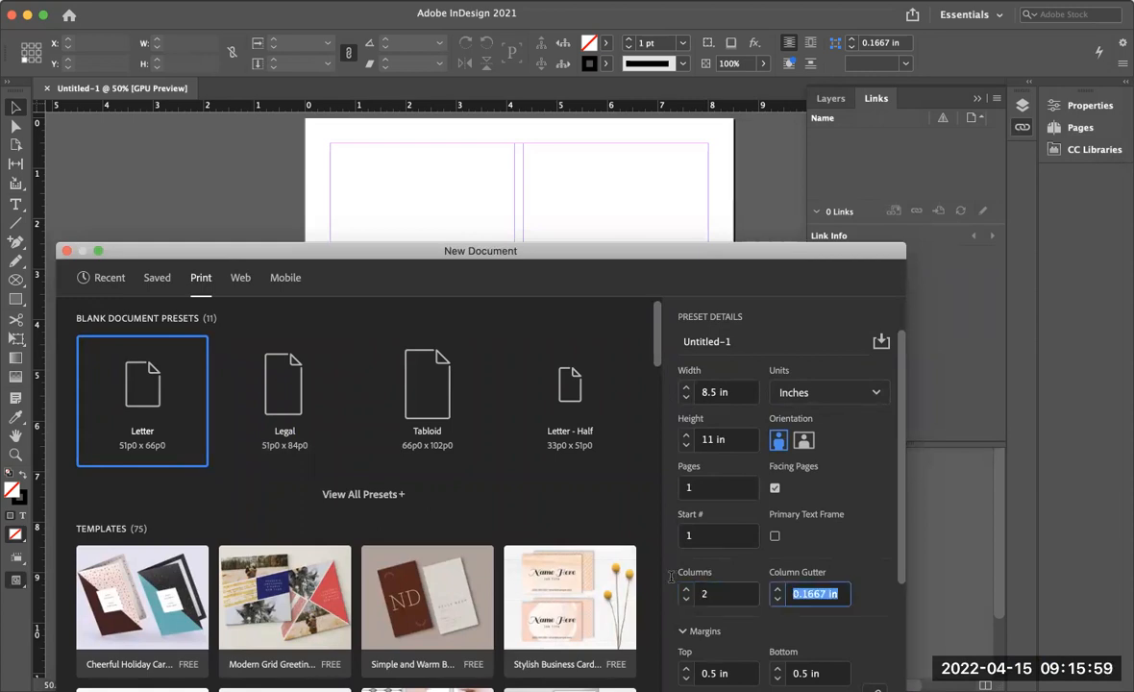
{"action": "key", "text": "Tab"}
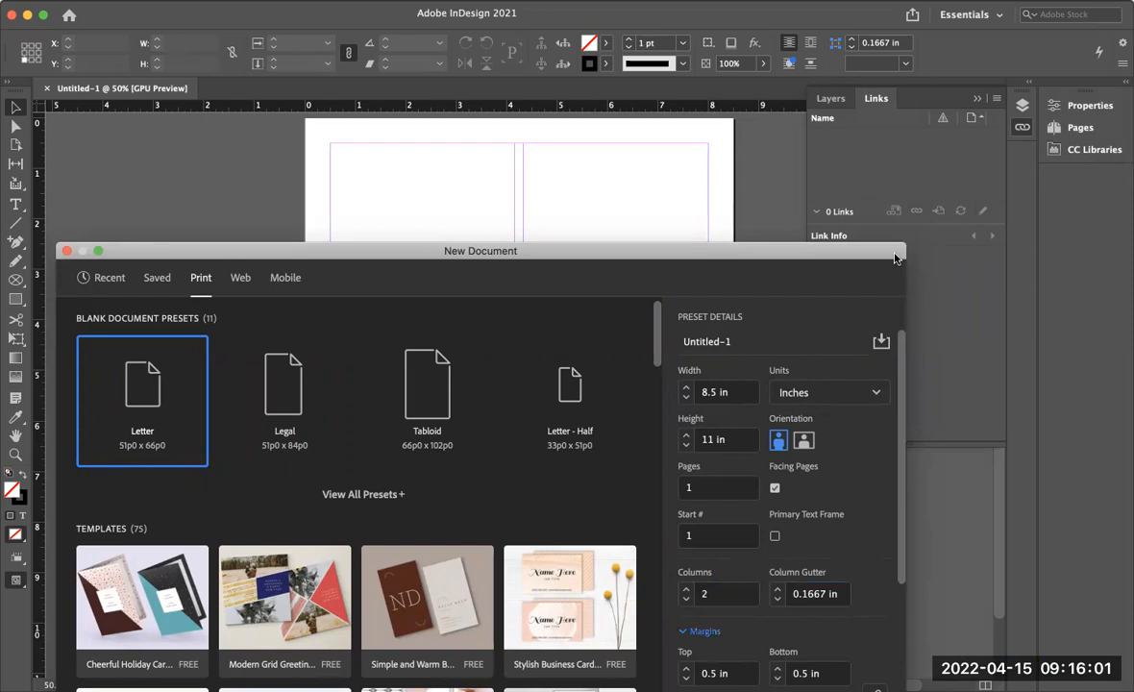
{"action": "left_click_drag", "start_coordinate": [893, 257], "coordinate": [1123, 15]}
{"action": "left_click", "coordinate": [950, 535]}
{"action": "left_click", "coordinate": [949, 535]}
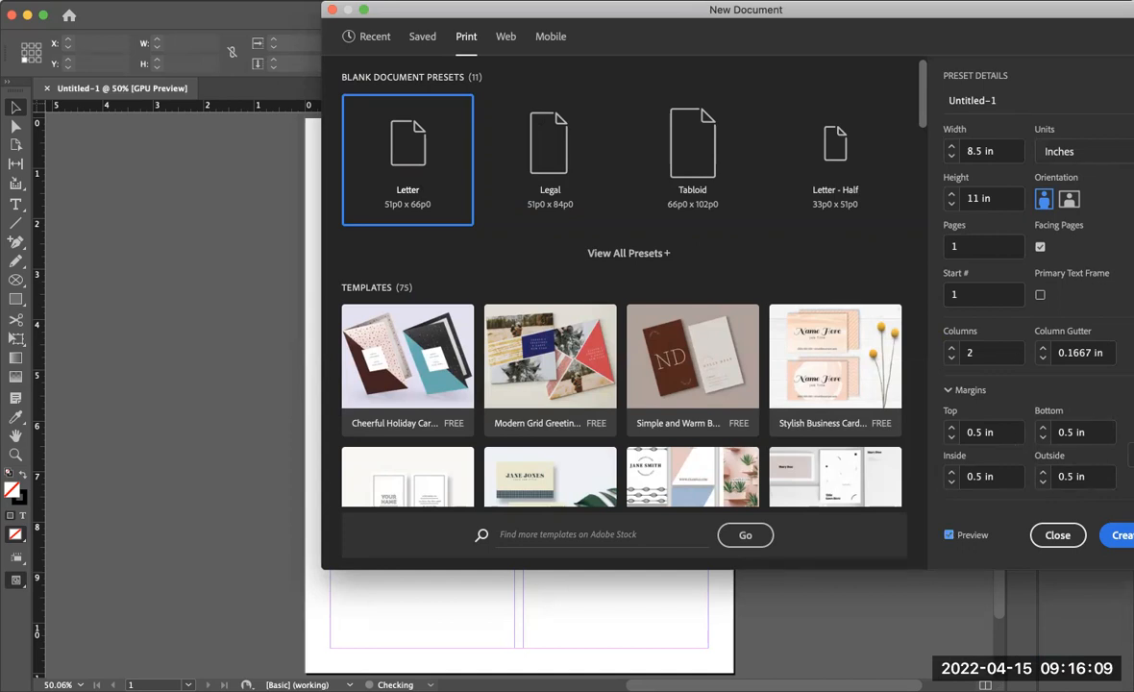
{"action": "left_click", "coordinate": [939, 352]}
{"action": "type", "text": "3"}
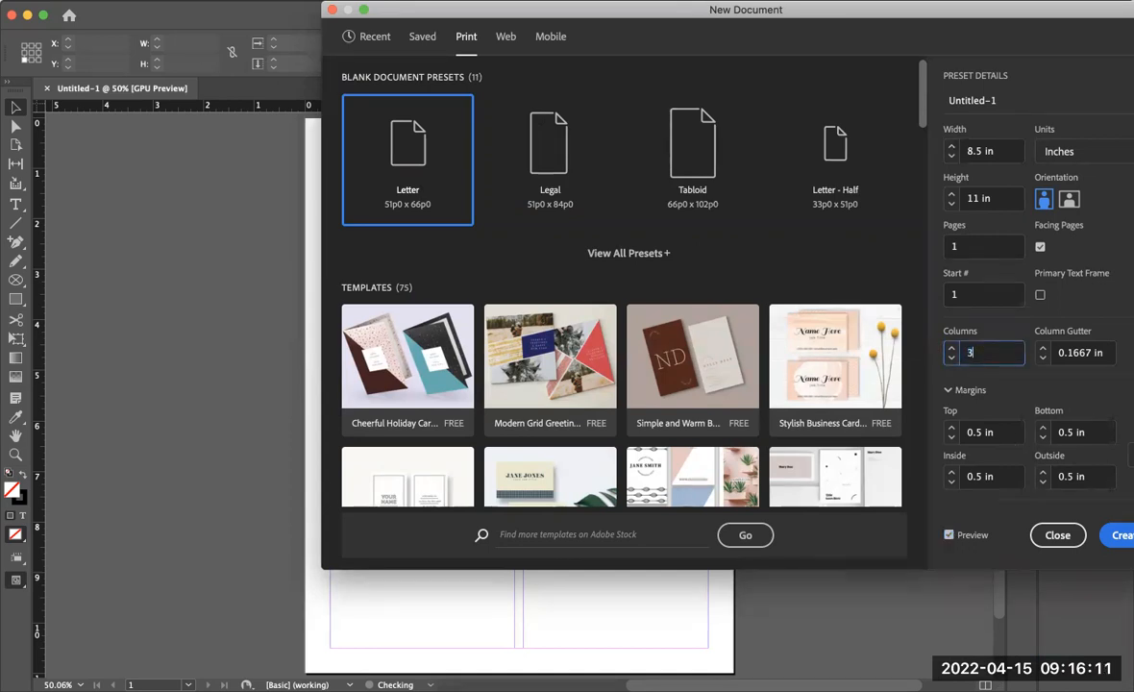
{"action": "key", "text": "Tab"}
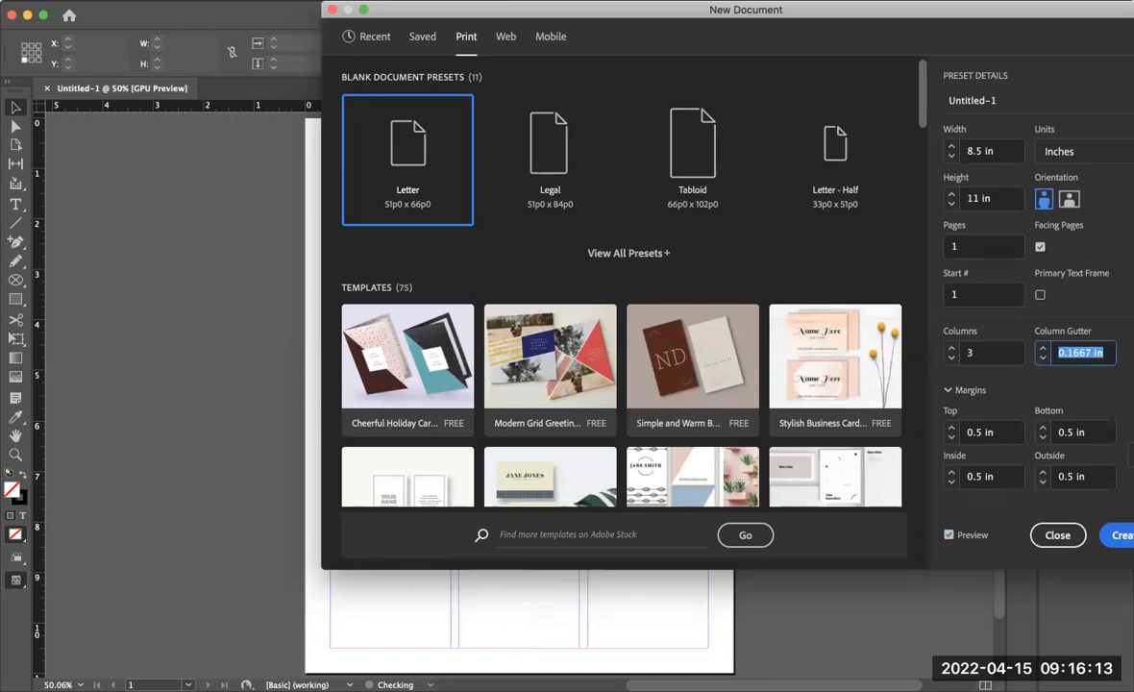
Check the previewed column layout and create the document.
{"action": "left_click_drag", "start_coordinate": [732, 8], "coordinate": [1123, 245]}
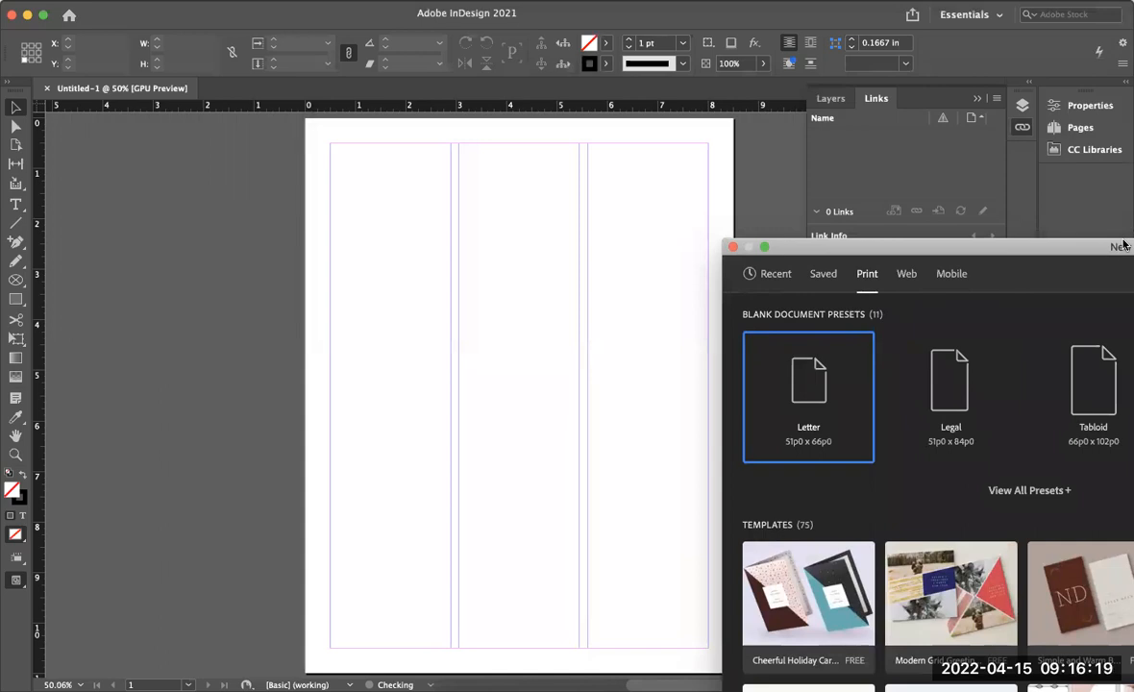
{"action": "left_click_drag", "start_coordinate": [1122, 245], "coordinate": [498, 53]}
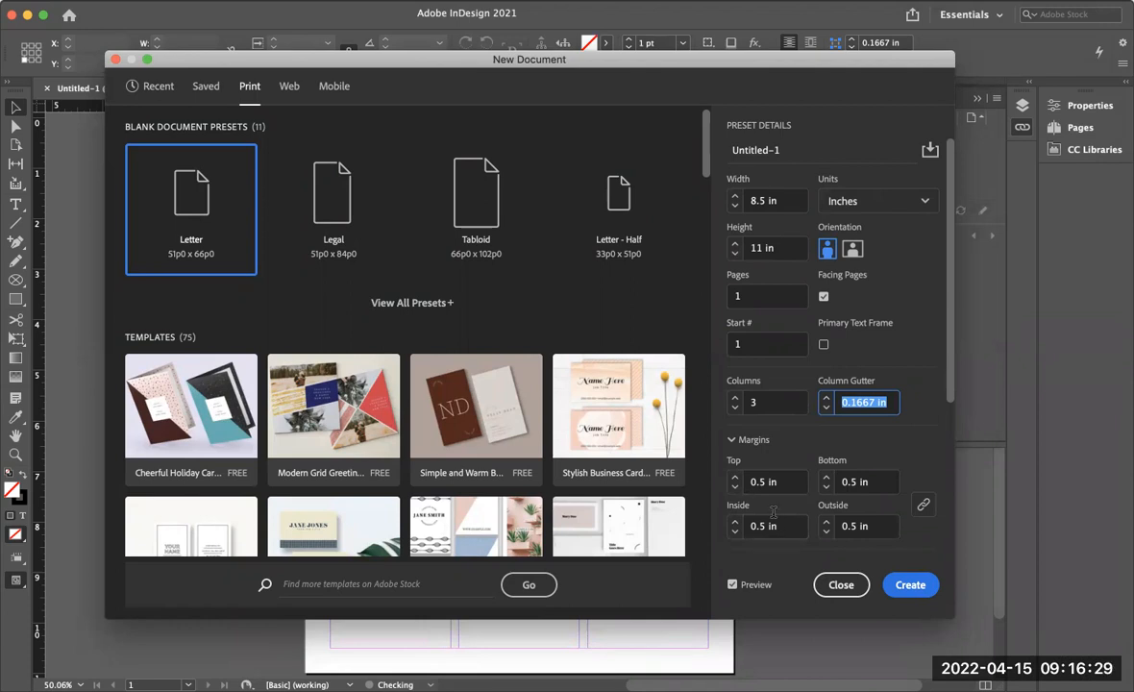
{"action": "left_click", "coordinate": [908, 585]}
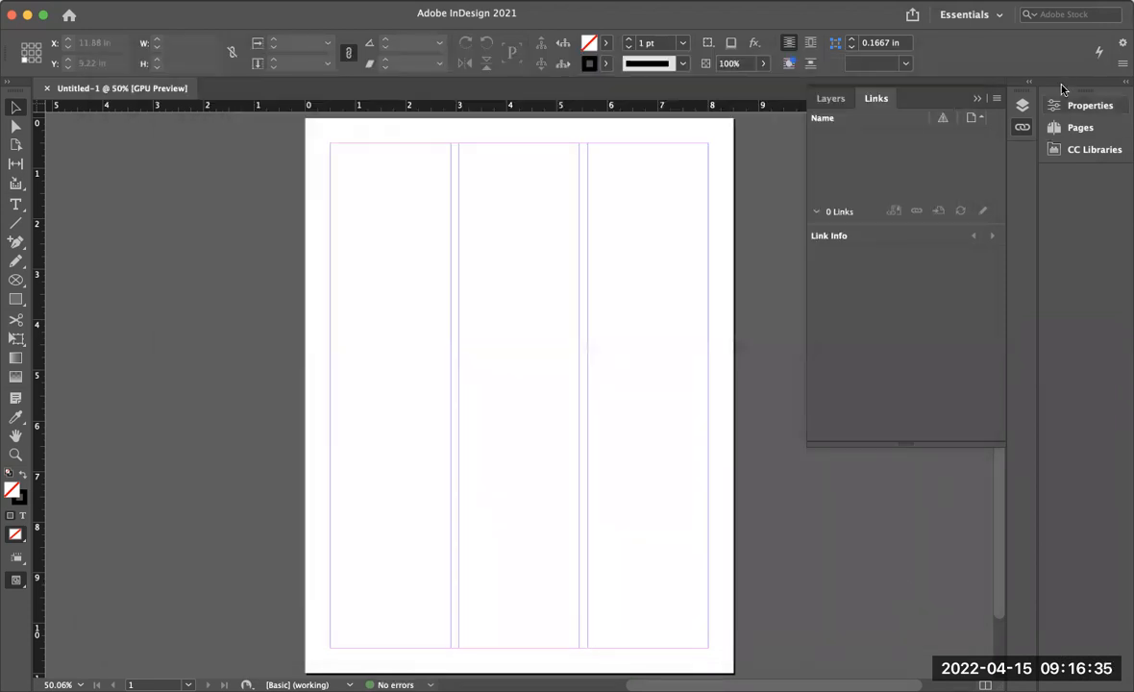
Reset the Essentials workspace.
{"action": "left_click", "coordinate": [992, 16]}
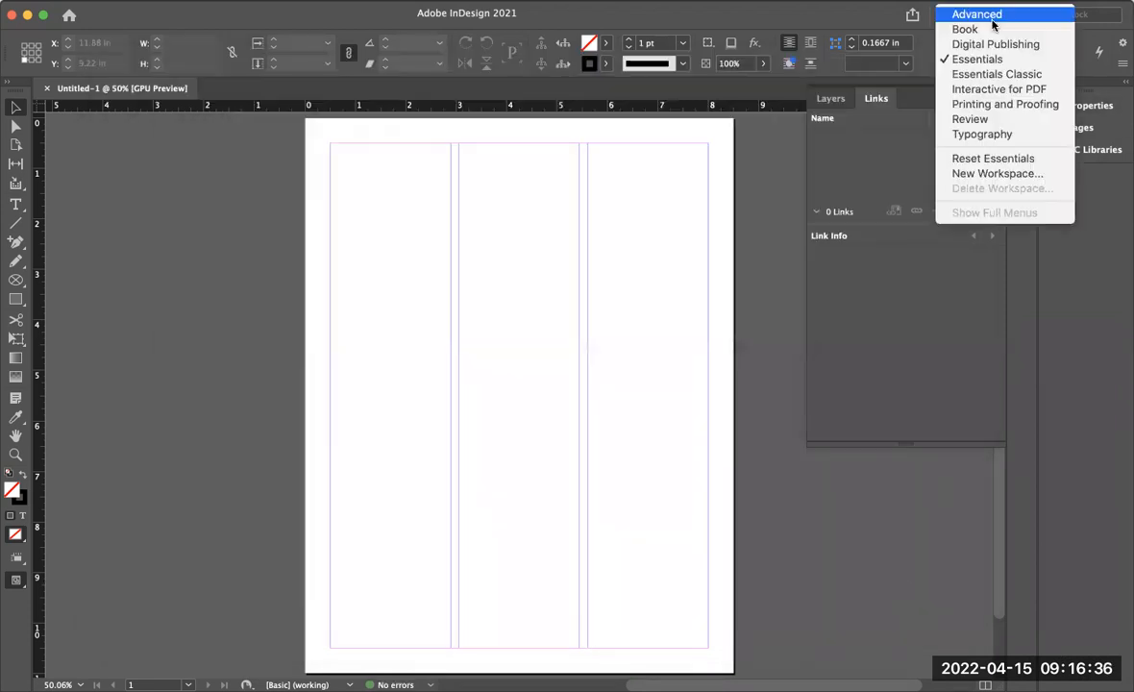
{"action": "left_click", "coordinate": [979, 157]}
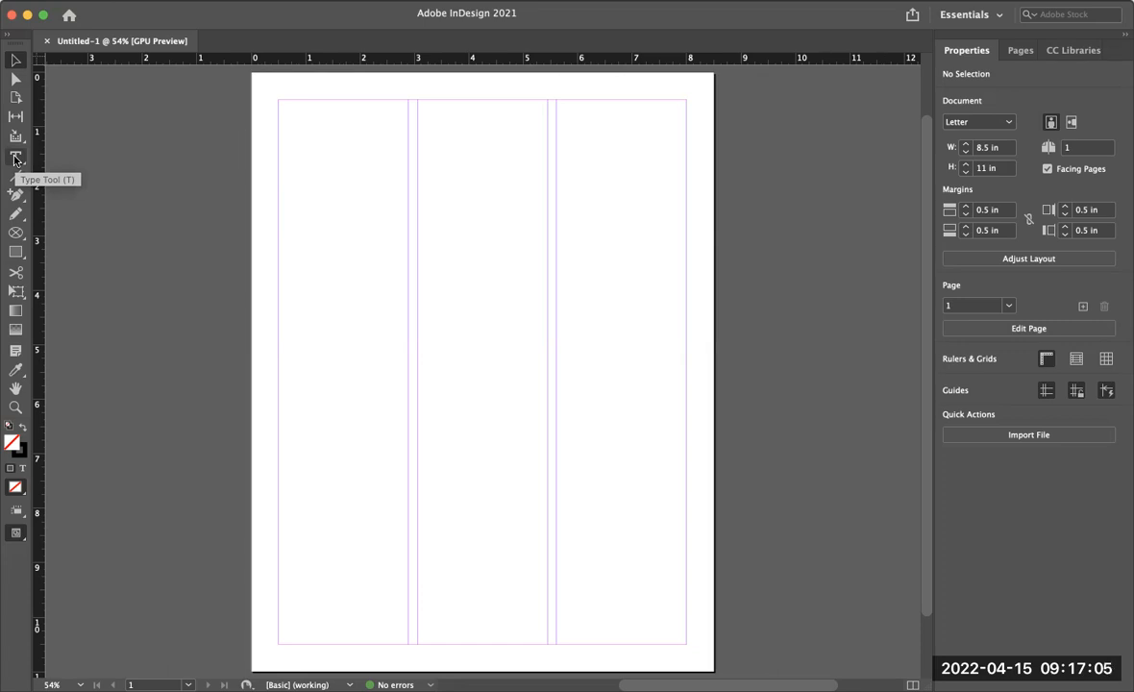
Draw a rectangular placeholder frame about 4.56 by 3.21 in on the upper half of the page.
{"action": "left_click", "coordinate": [25, 239]}
{"action": "left_click_drag", "start_coordinate": [25, 239], "coordinate": [57, 230]}
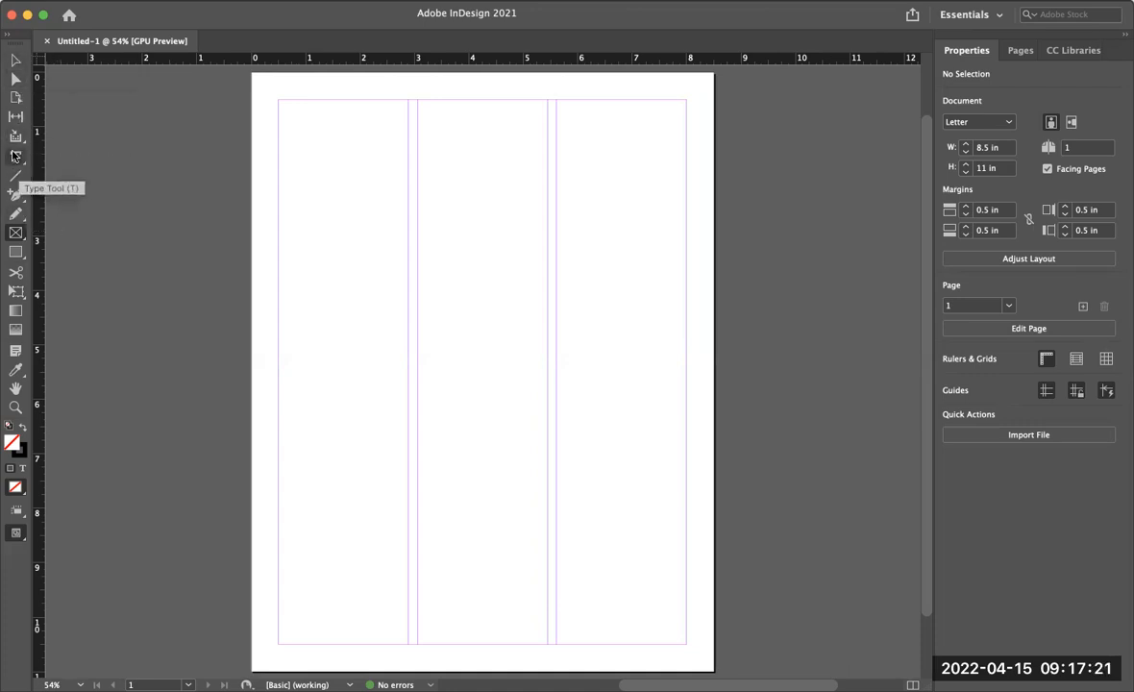
{"action": "left_click", "coordinate": [16, 252]}
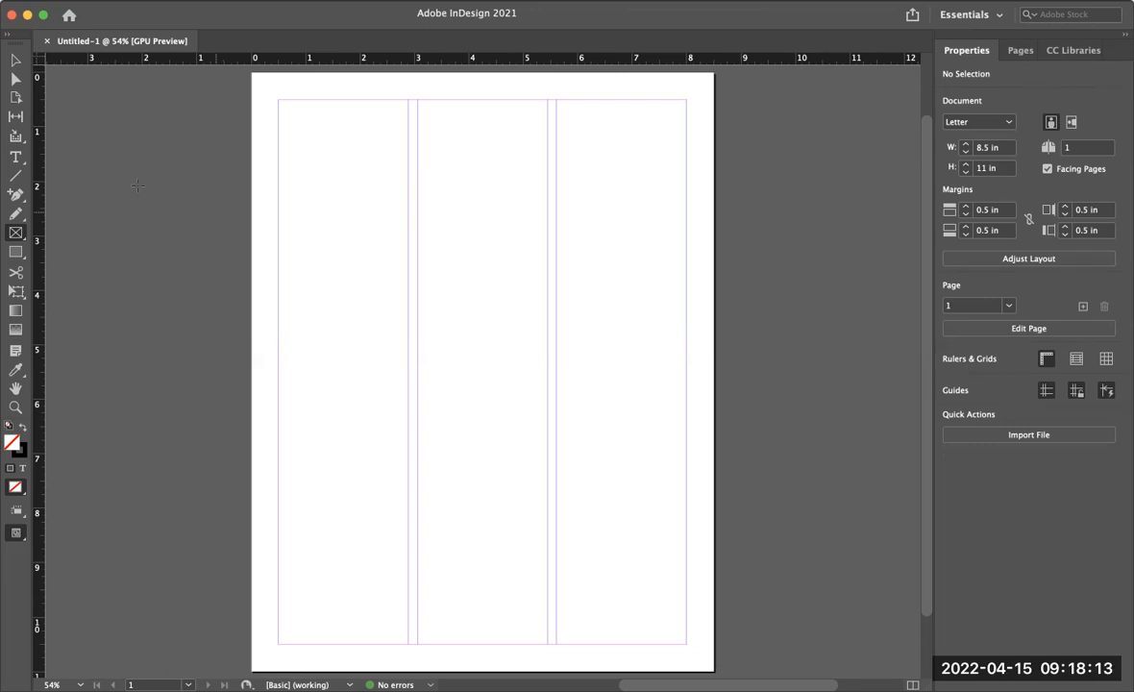
{"action": "left_click_drag", "start_coordinate": [365, 195], "coordinate": [591, 351]}
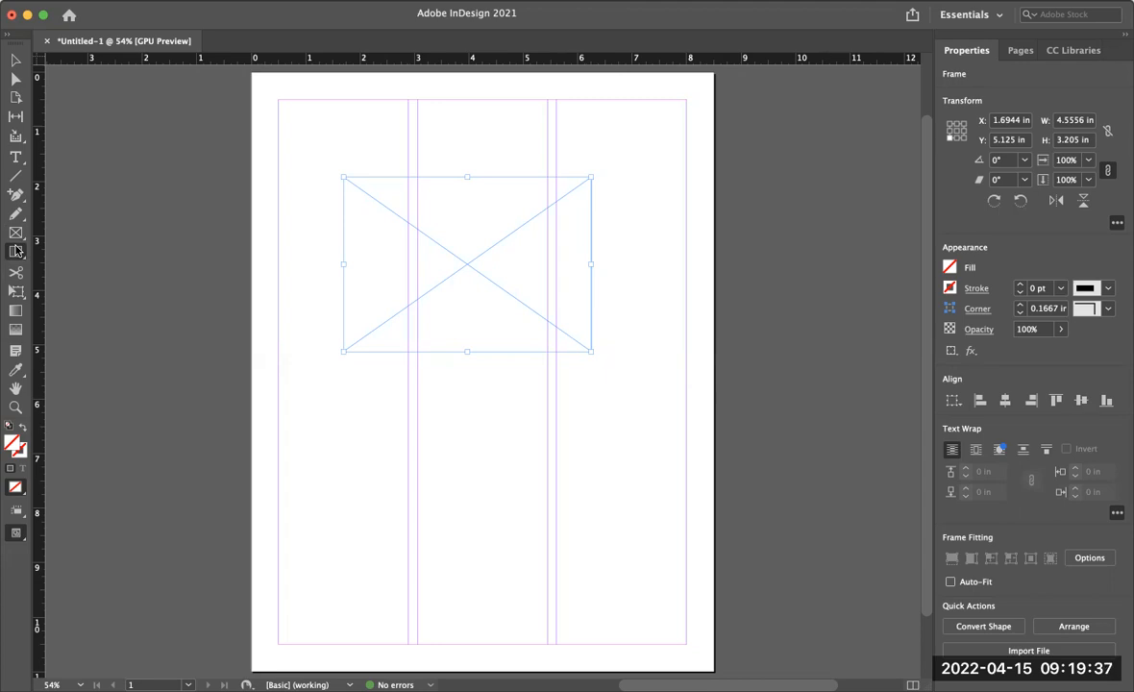
Draw a plain rectangle about 4.95 by 3.52 in below the placeholder frame.
{"action": "left_click", "coordinate": [16, 250]}
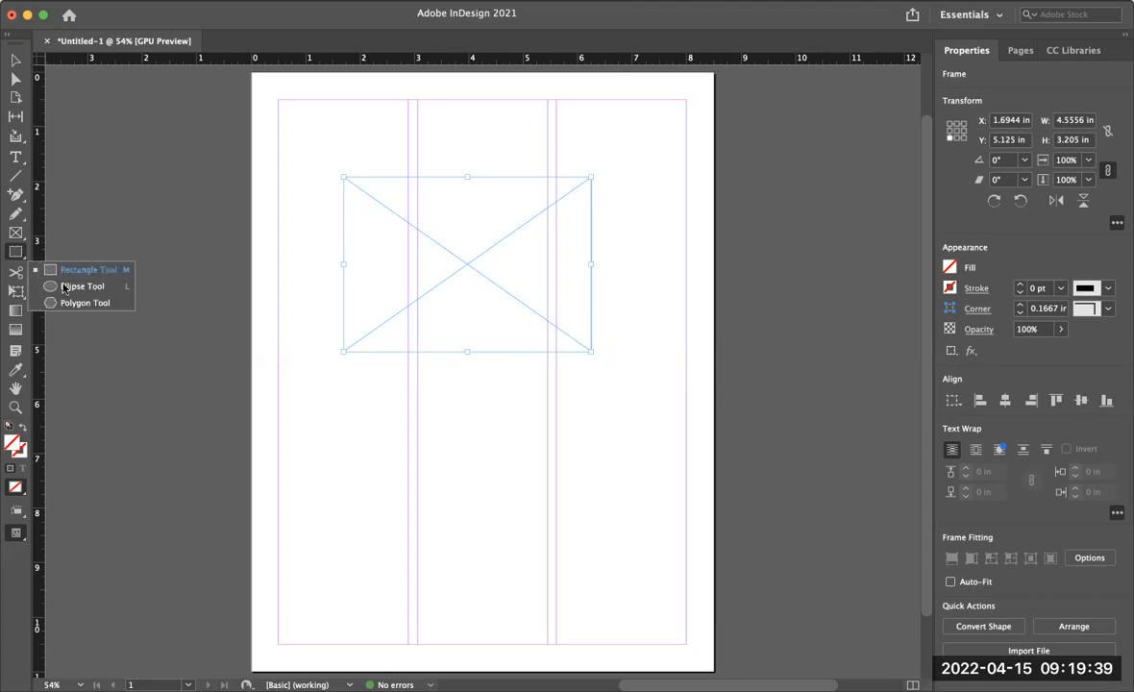
{"action": "left_click", "coordinate": [16, 242]}
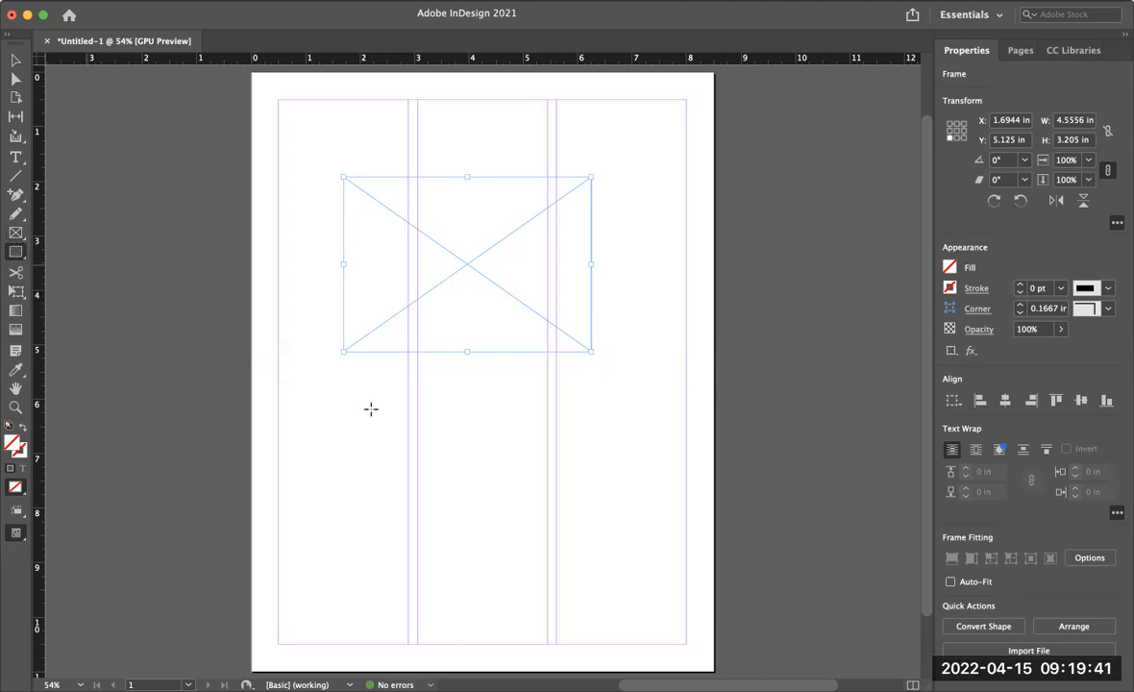
{"action": "mouse_move", "coordinate": [352, 380]}
{"action": "left_mouse_down"}
{"action": "mouse_move", "coordinate": [580, 554]}
{"action": "mouse_move", "coordinate": [622, 571]}
{"action": "left_mouse_up"}
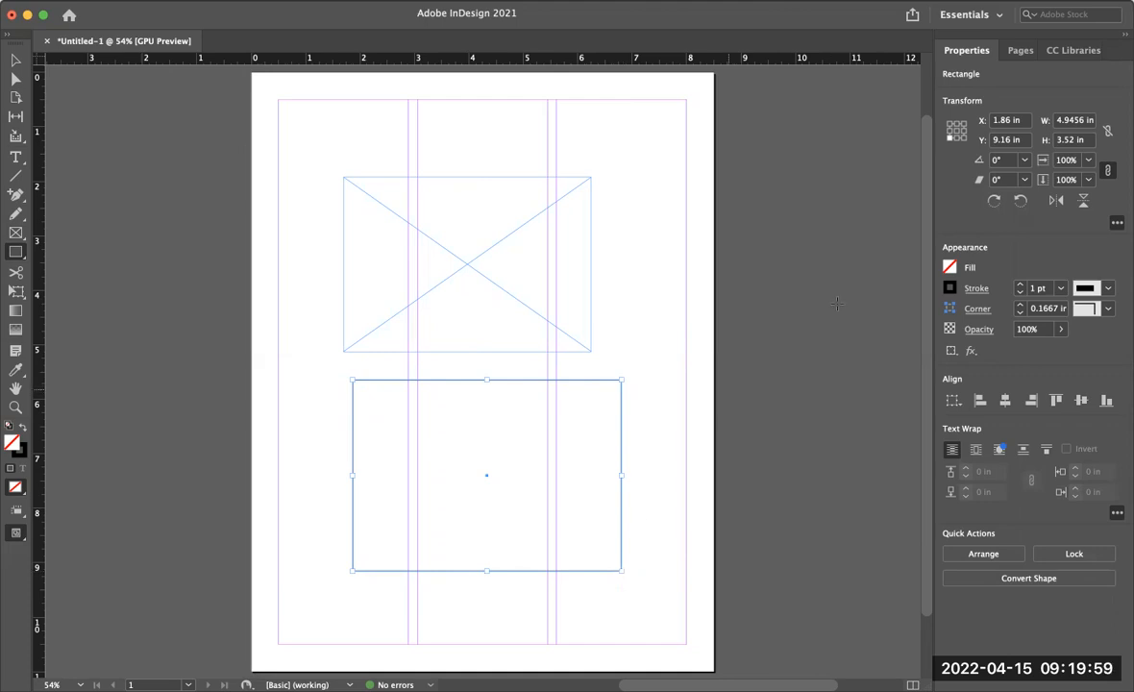
Give the lower rectangle the red C=15 M=100 fill swatch and the green C=75 M=5 Y=100 stroke swatch.
{"action": "left_click", "coordinate": [949, 267]}
{"action": "left_click", "coordinate": [836, 490]}
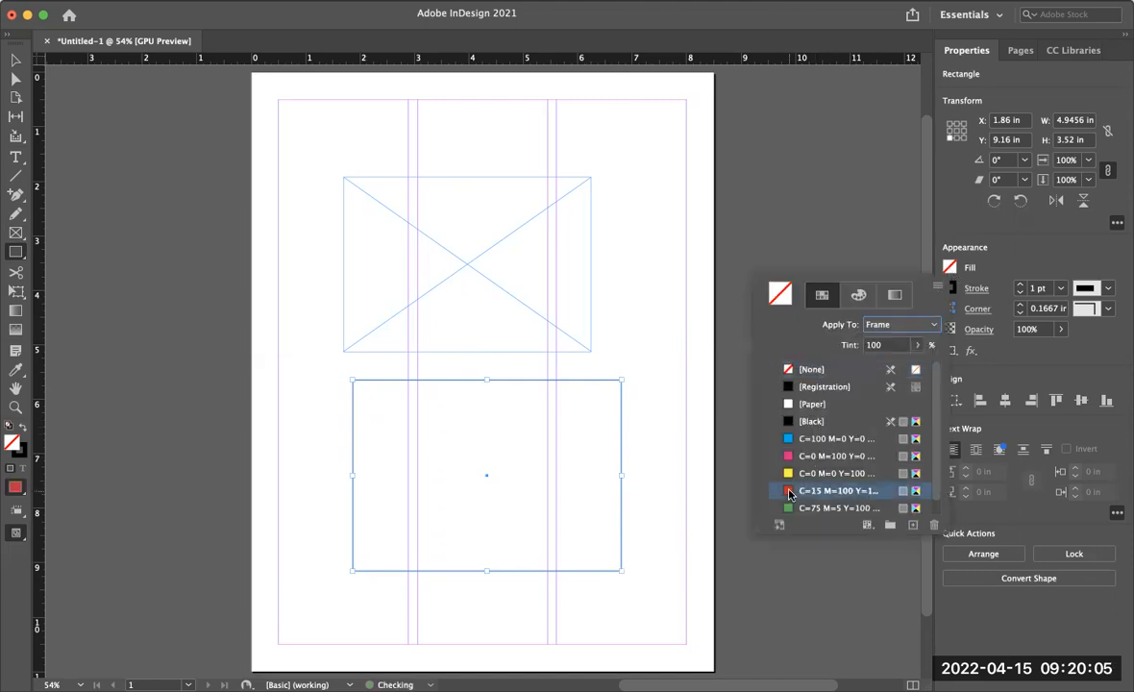
{"action": "left_click", "coordinate": [949, 288]}
{"action": "left_click", "coordinate": [783, 529]}
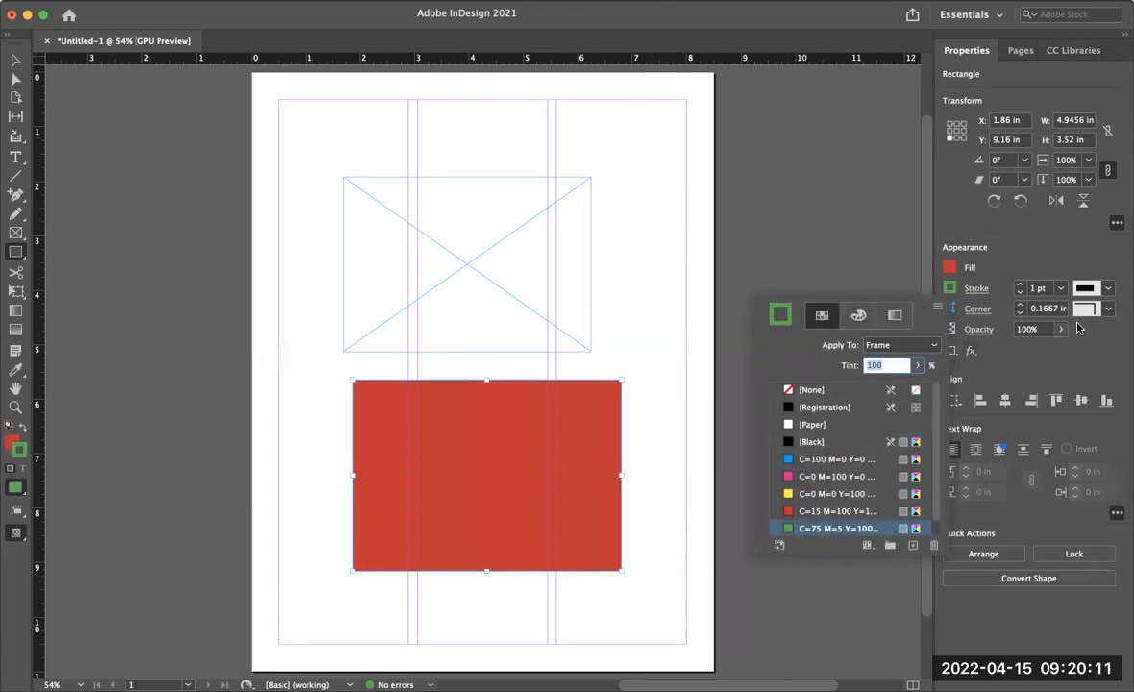
{"action": "left_click", "coordinate": [1105, 289]}
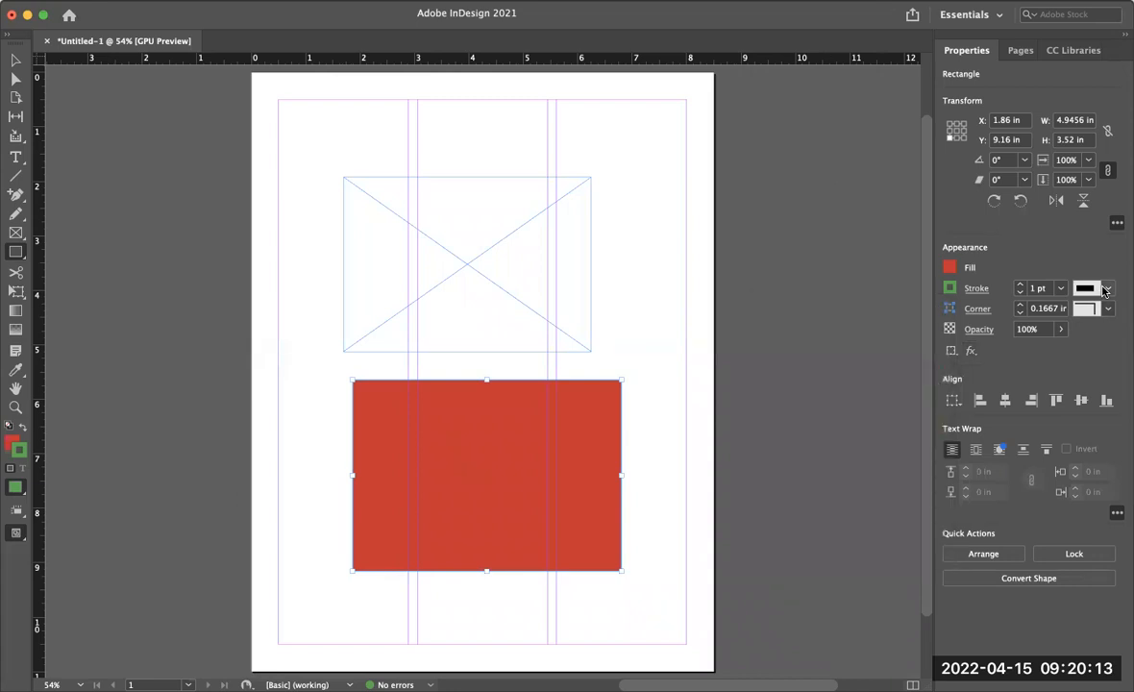
Set the red rectangle's stroke type to Solid and its stroke weight to 6 pt.
{"action": "left_click", "coordinate": [1106, 289]}
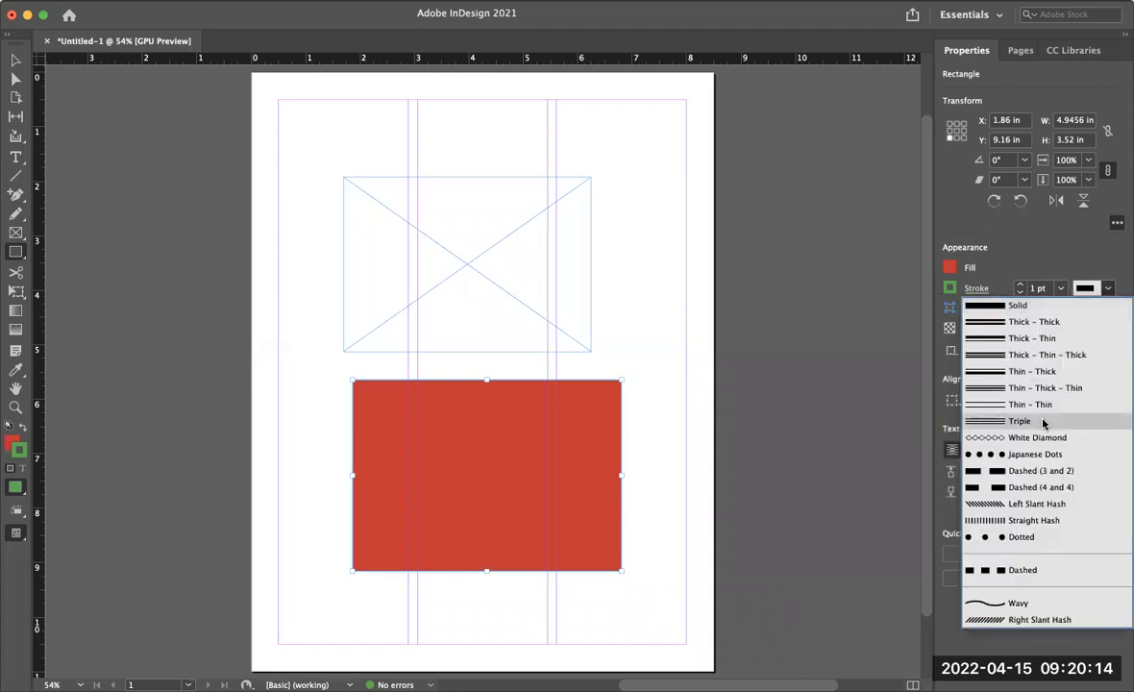
{"action": "left_click", "coordinate": [1037, 306]}
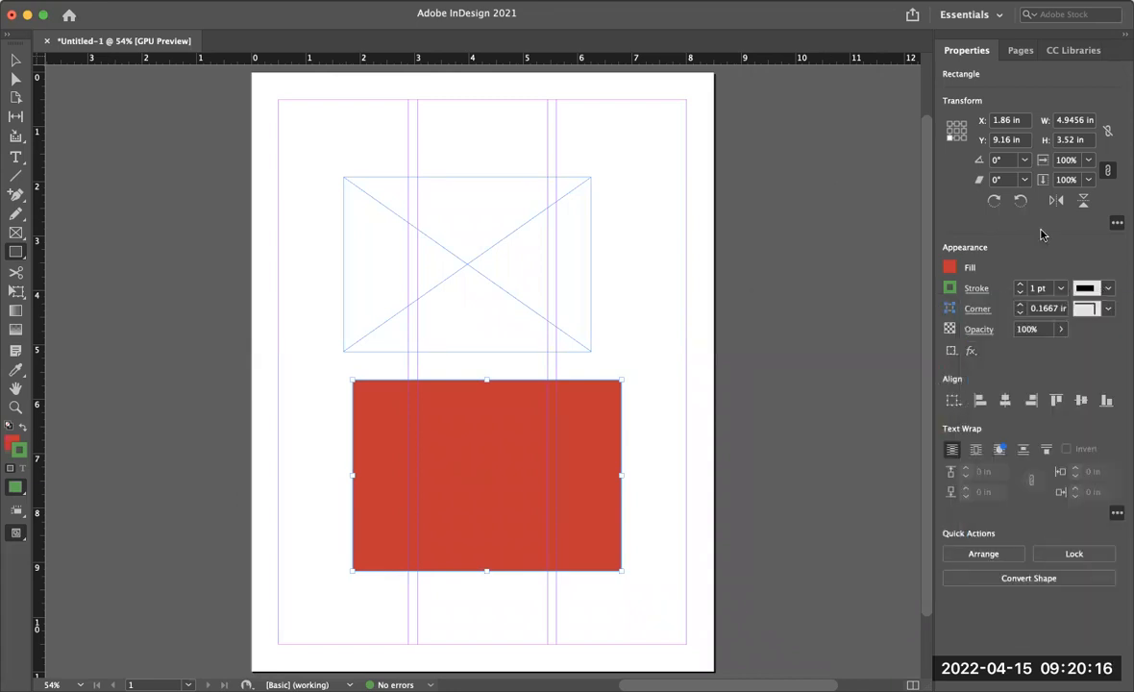
{"action": "left_click", "coordinate": [1061, 289]}
{"action": "left_click", "coordinate": [1050, 464]}
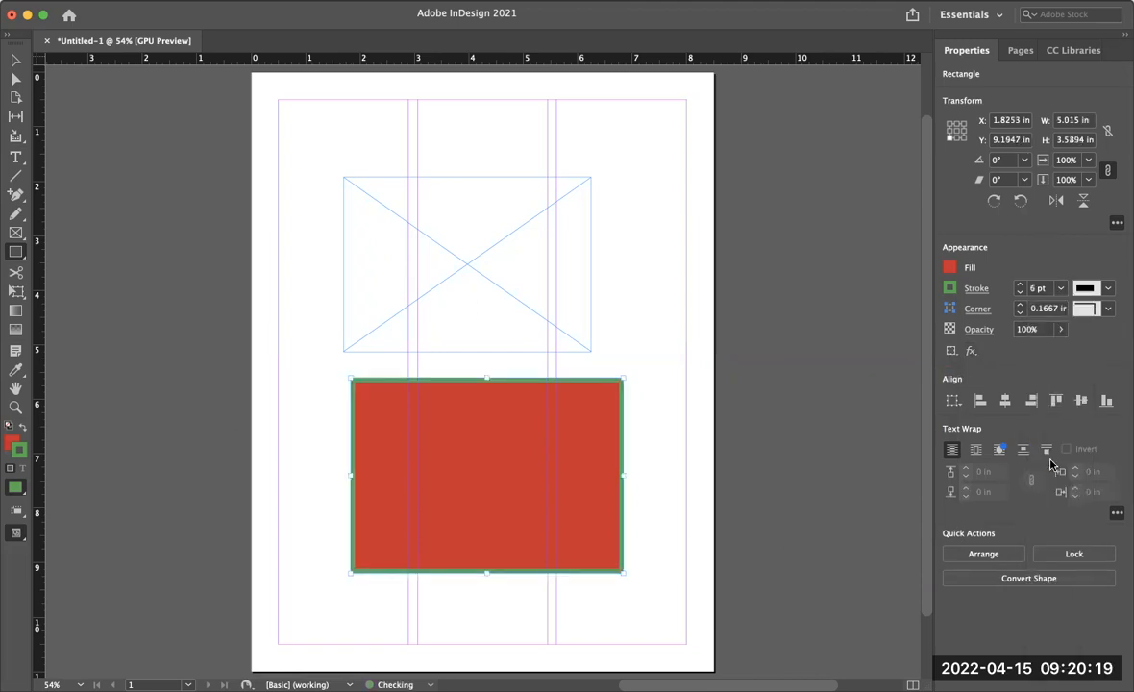
Delete the red rectangle and the placeholder frame from the page.
{"action": "key", "text": "Delete"}
{"action": "left_click", "coordinate": [15, 59]}
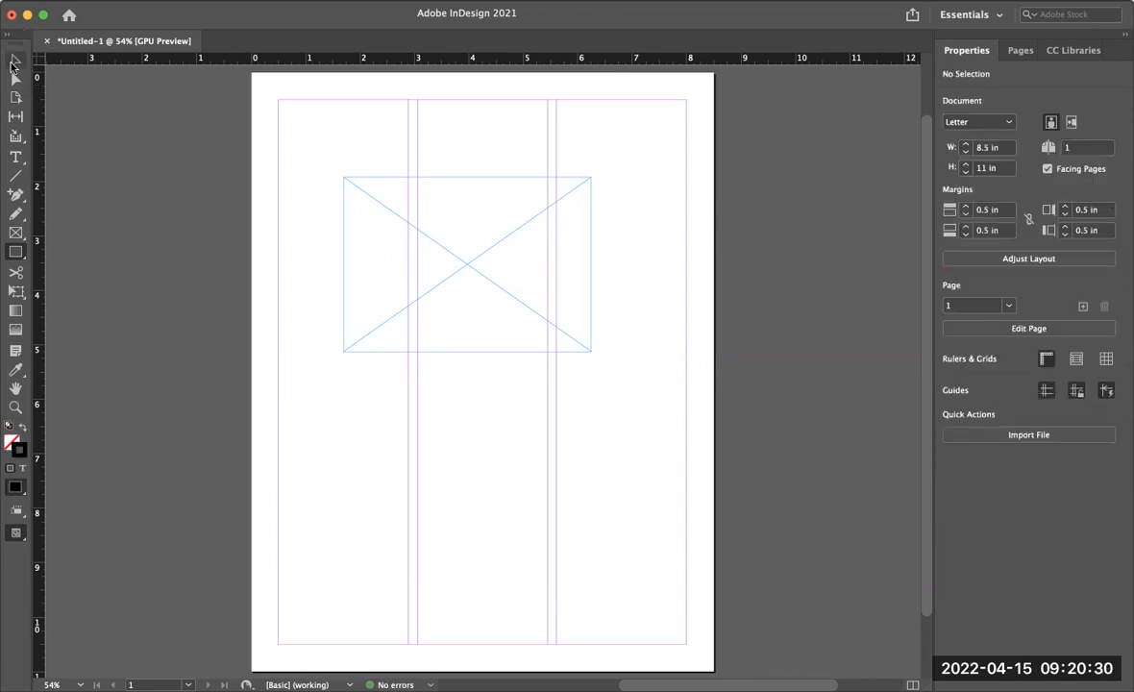
{"action": "left_click", "coordinate": [380, 185]}
{"action": "key", "text": "Delete"}
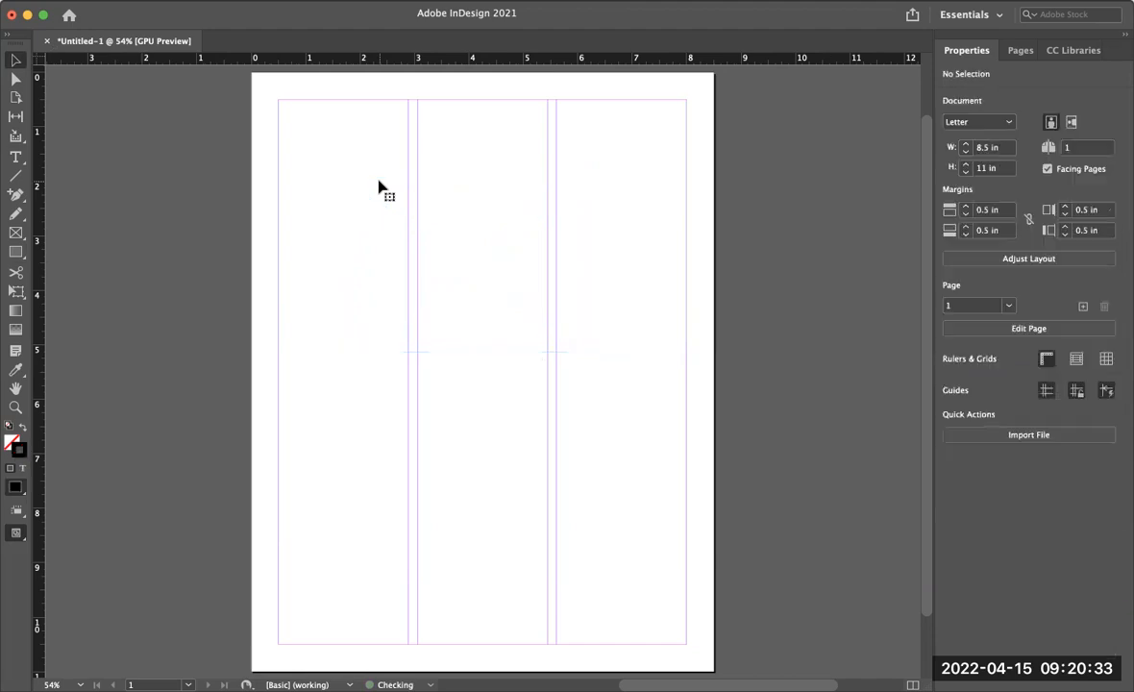
Draw a text frame about 6.84 by 3.66 in on the upper page and enter "This is a text frame in InDesign".
{"action": "left_click", "coordinate": [15, 160]}
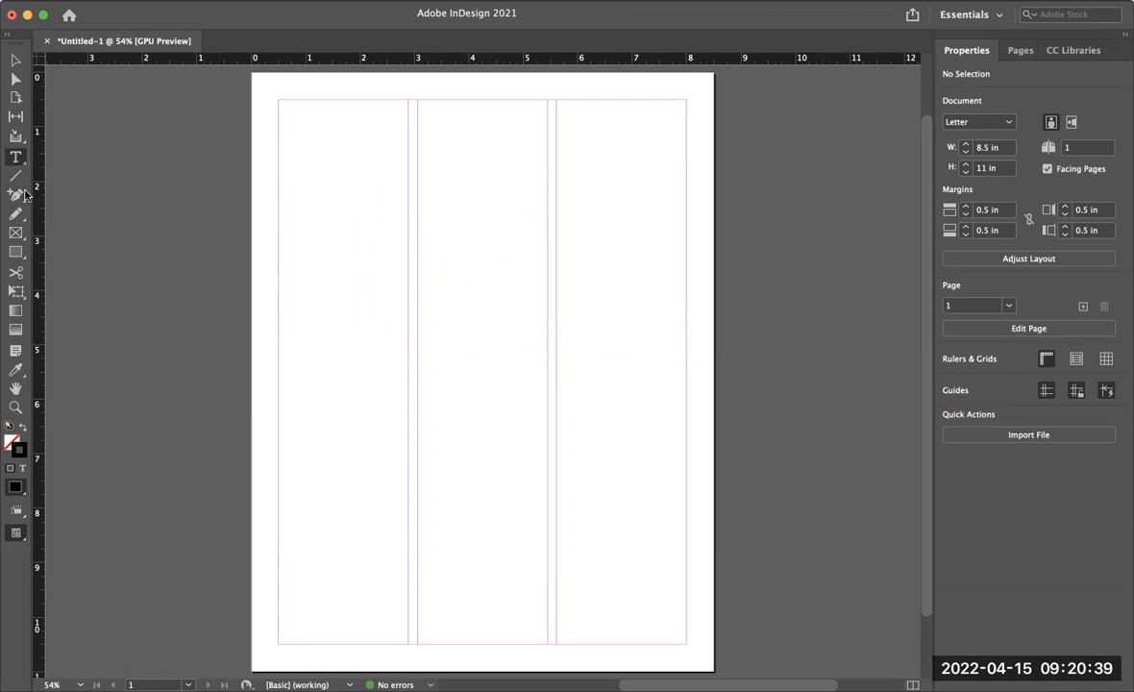
{"action": "left_click_drag", "start_coordinate": [301, 132], "coordinate": [673, 329]}
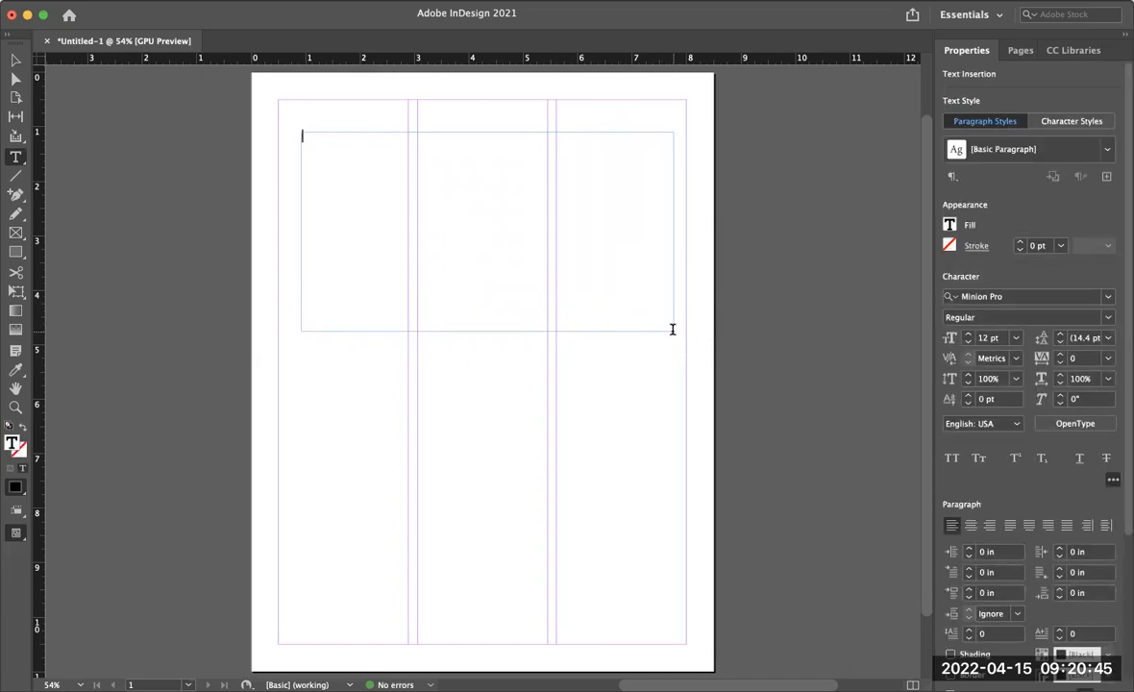
{"action": "type", "text": "Ad"}
{"action": "key", "text": "BackSpace"}
{"action": "key", "text": "BackSpace"}
{"action": "type", "text": "This is a text fram i"}
{"action": "key", "text": "BackSpace"}
{"action": "key", "text": "BackSpace"}
{"action": "type", "text": "e in"}
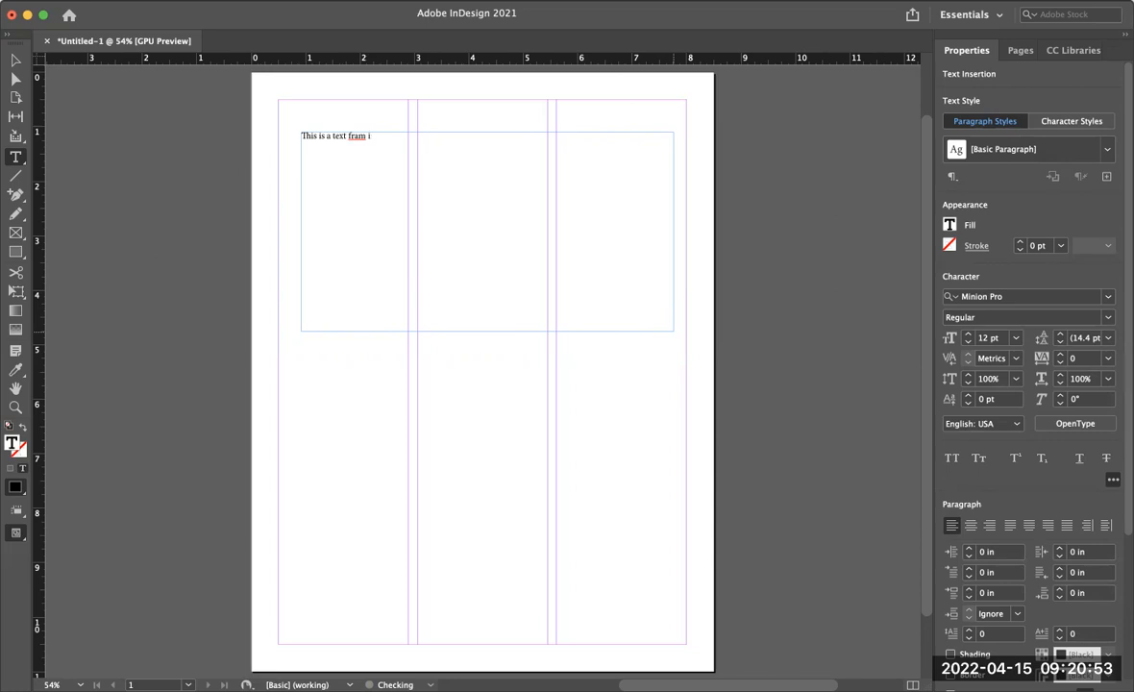
{"action": "type", "text": " InDesign"}
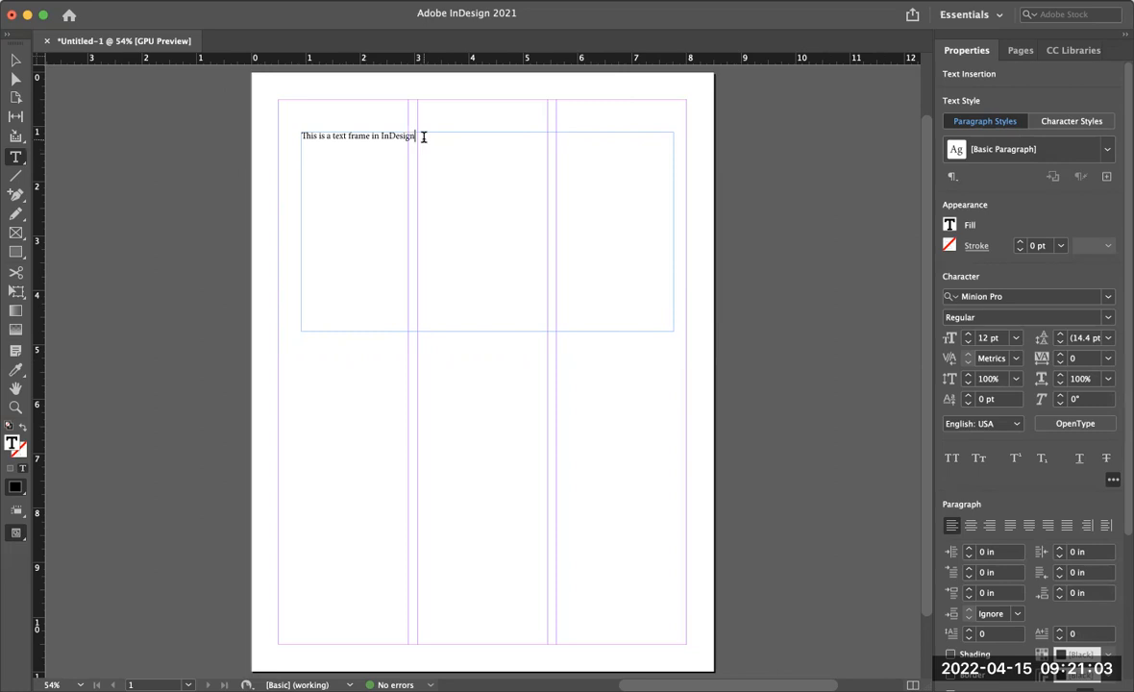
Set the font of the whole sentence in the text frame to Avenir LT Std.
{"action": "triple_click", "coordinate": [300, 138]}
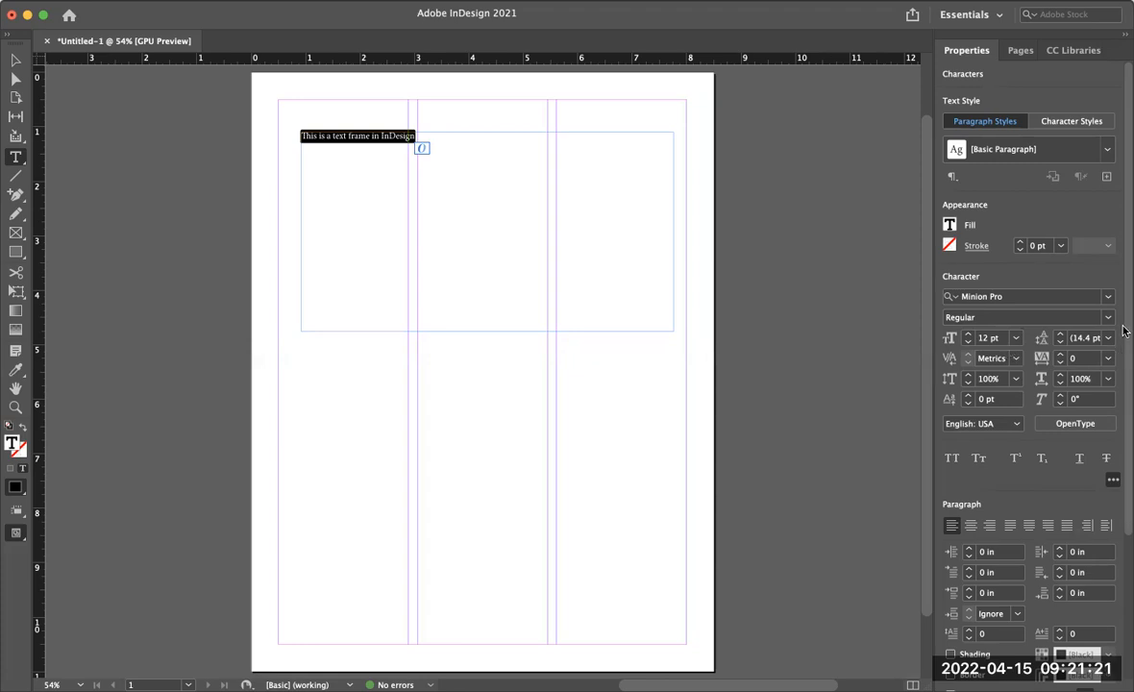
{"action": "left_click", "coordinate": [1108, 299]}
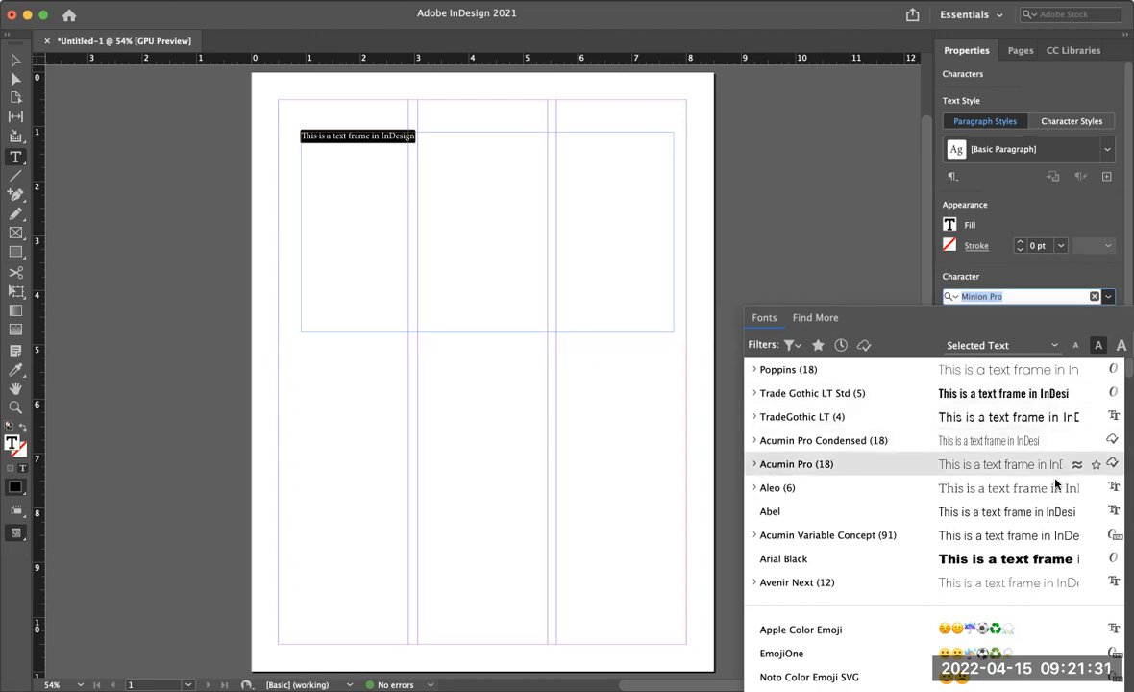
{"action": "scroll", "coordinate": [905, 552], "scroll_direction": "down", "scroll_amount": 1}
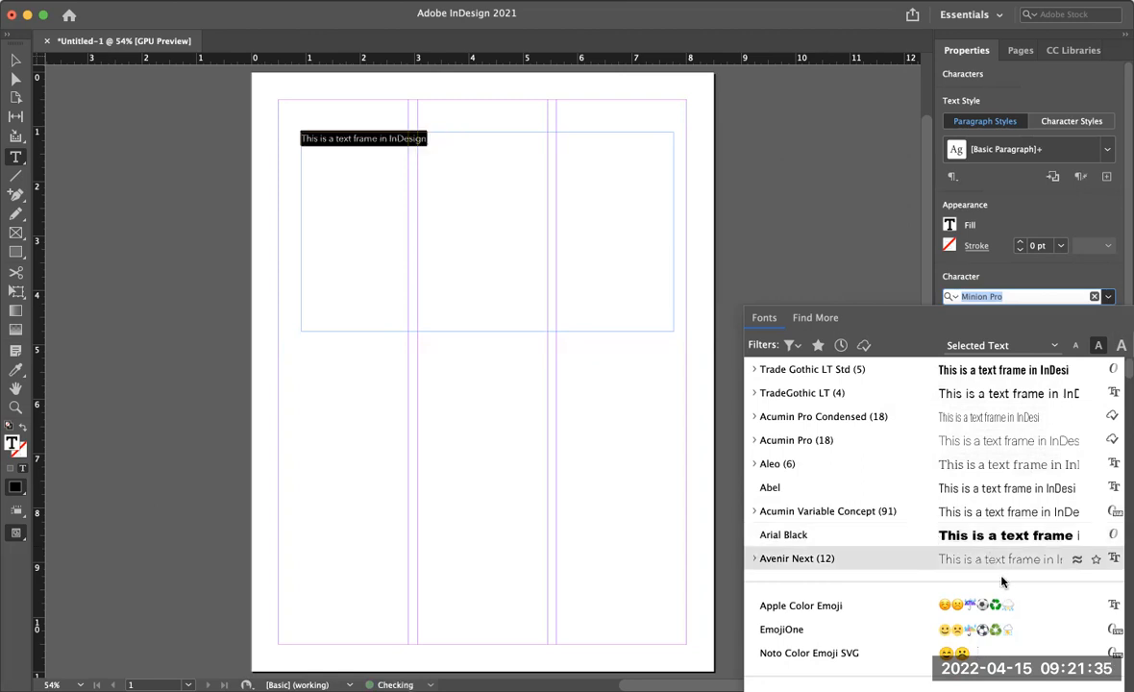
{"action": "scroll", "coordinate": [865, 538], "scroll_direction": "down", "scroll_amount": 15}
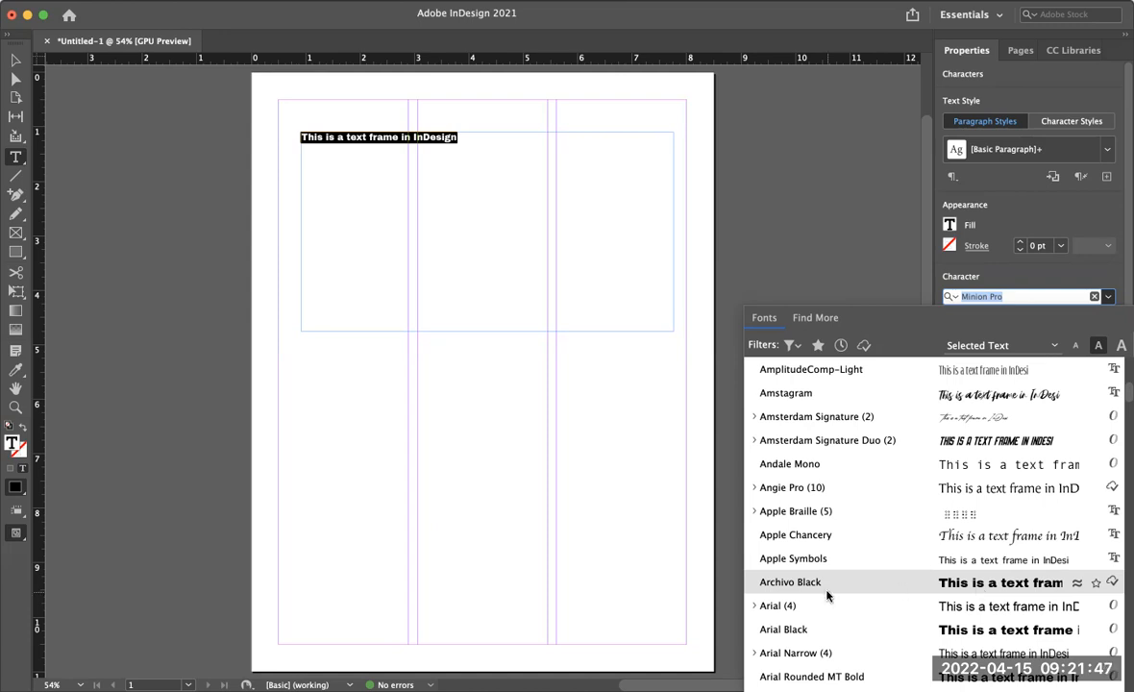
{"action": "scroll", "coordinate": [826, 615], "scroll_direction": "down", "scroll_amount": 4}
{"action": "scroll", "coordinate": [826, 581], "scroll_direction": "down", "scroll_amount": 3}
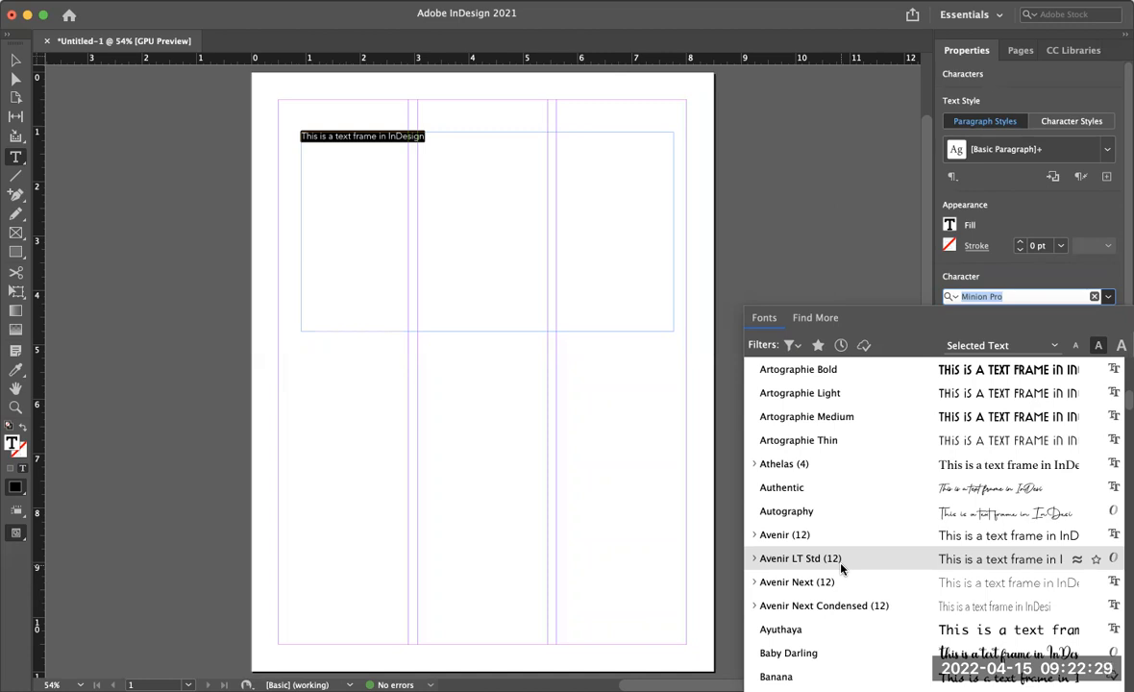
{"action": "left_click", "coordinate": [841, 564]}
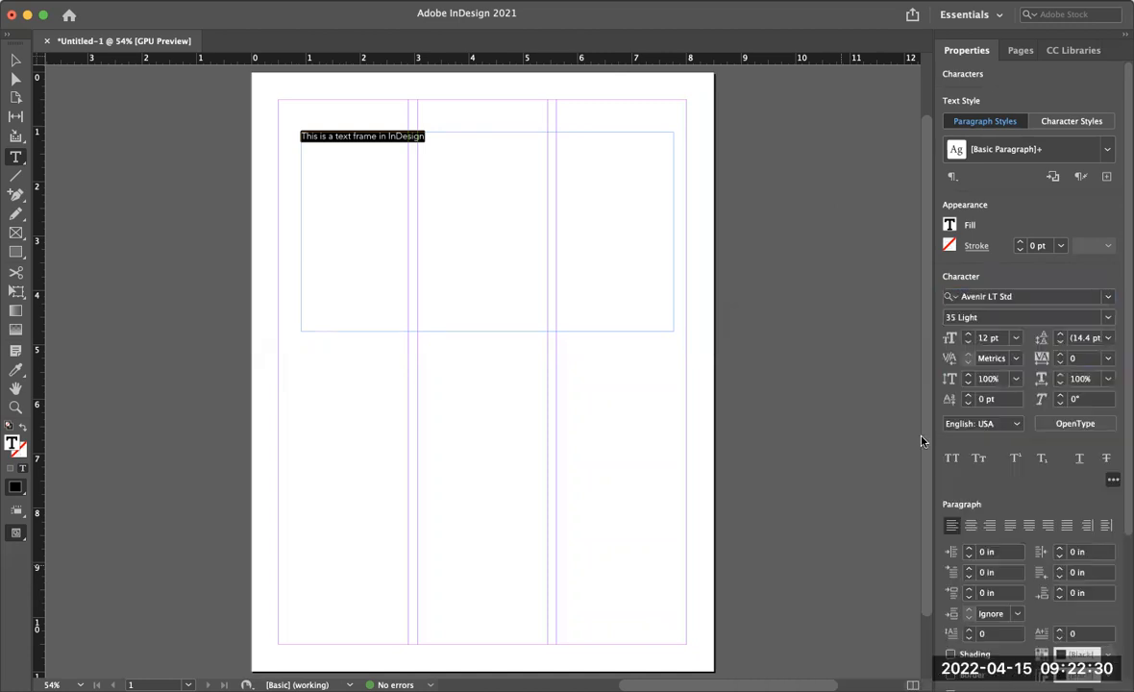
Set the sentence's font size to 18 pt and its font style to 95 Black.
{"action": "left_click", "coordinate": [1015, 338]}
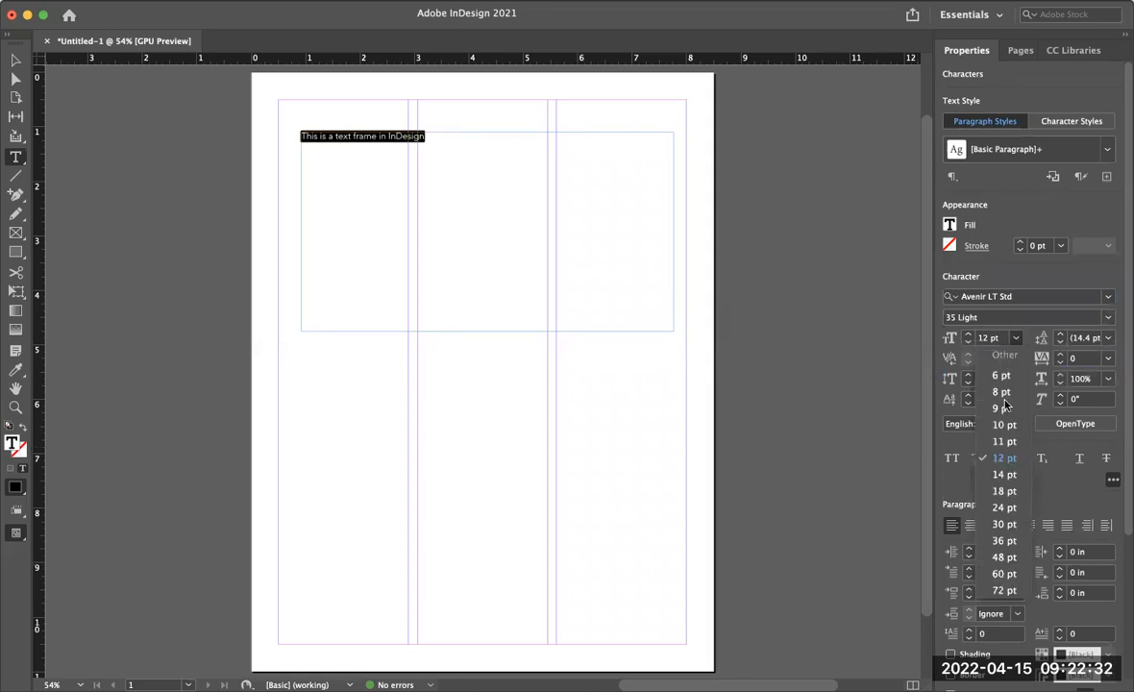
{"action": "left_click", "coordinate": [1004, 491]}
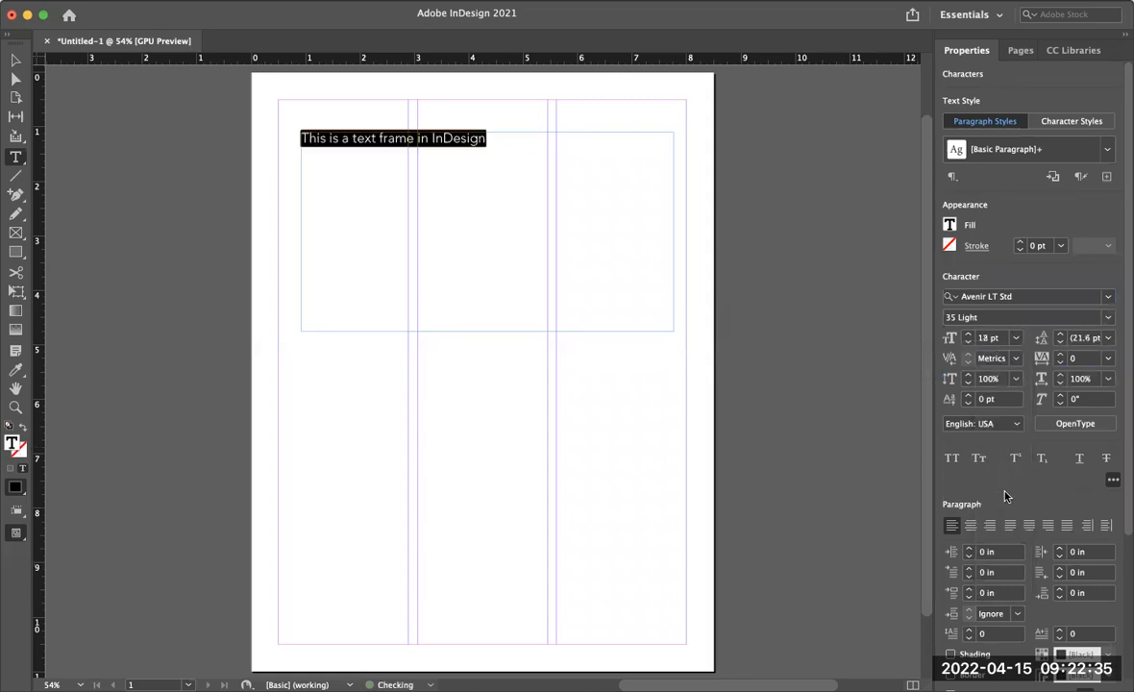
{"action": "left_click", "coordinate": [1106, 318]}
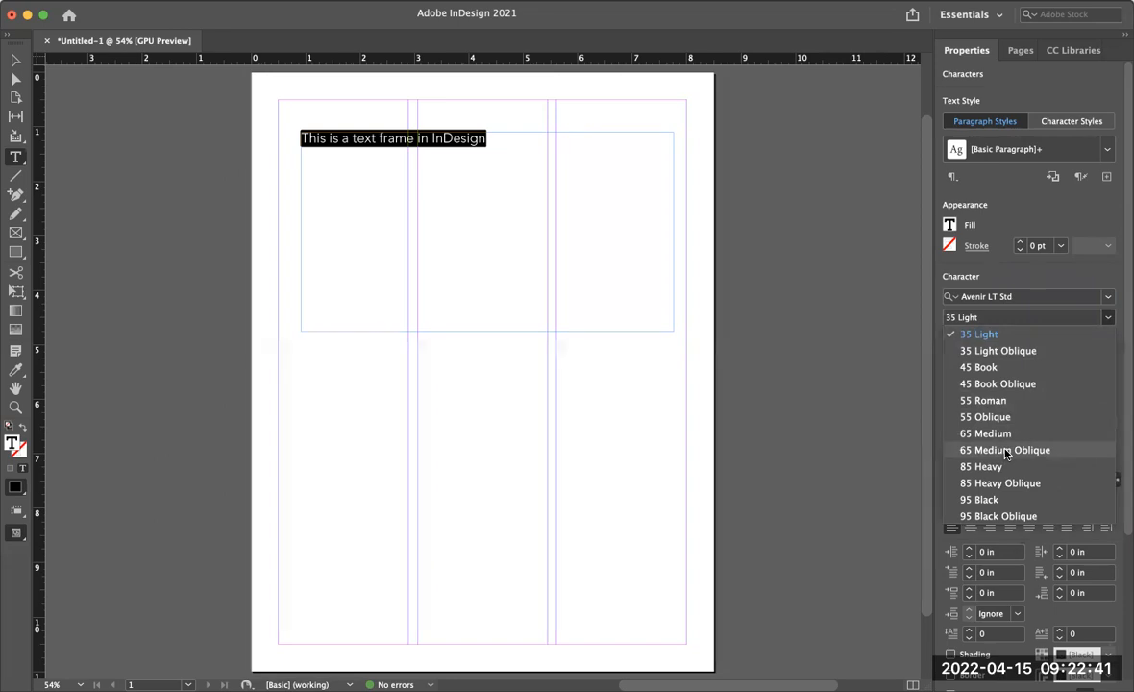
{"action": "left_click", "coordinate": [984, 499]}
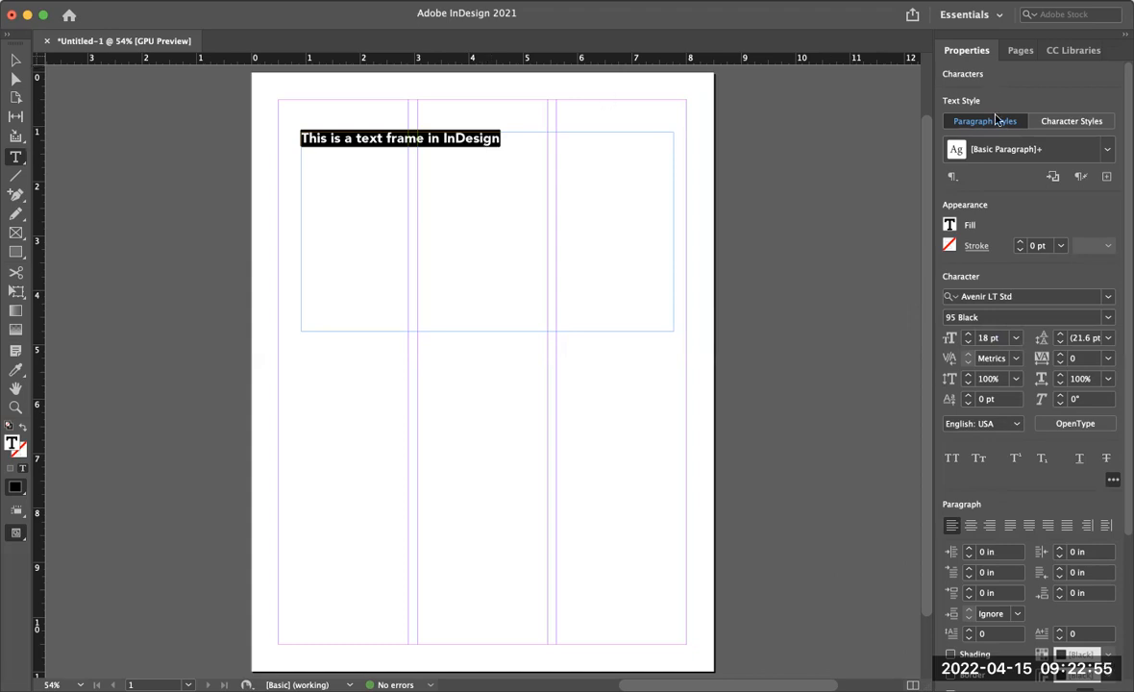
Fill the text with the red C=15 M=100 Y=100 K=0 swatch and switch its colour mixer to CMYK.
{"action": "left_click", "coordinate": [948, 226]}
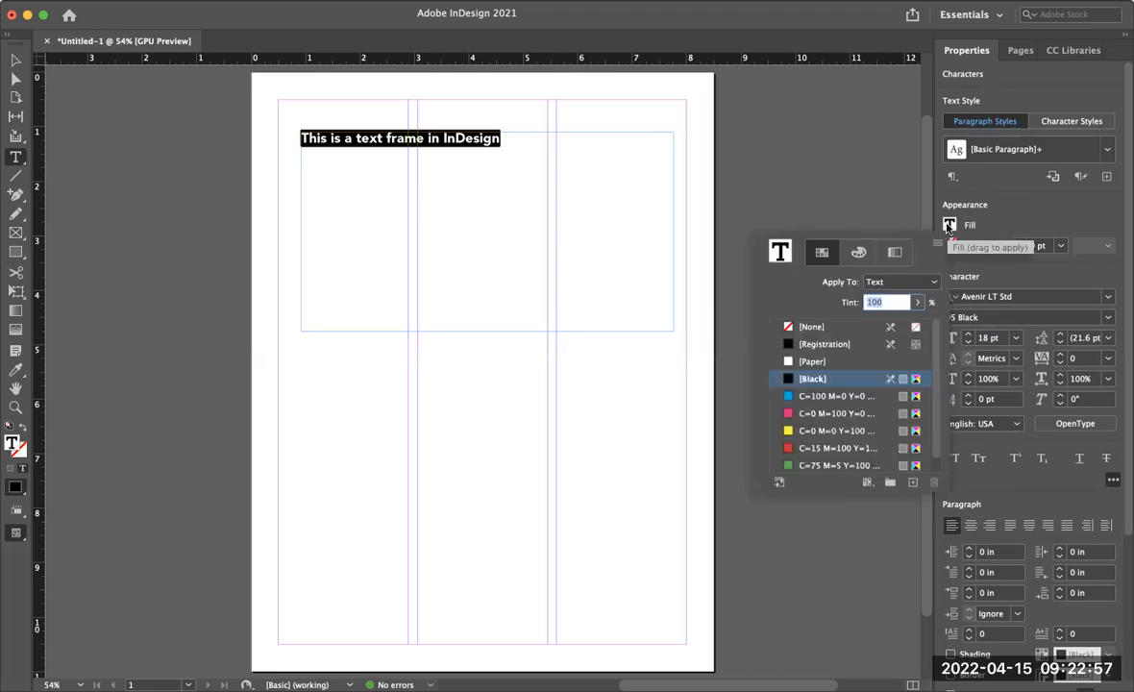
{"action": "left_click", "coordinate": [786, 449]}
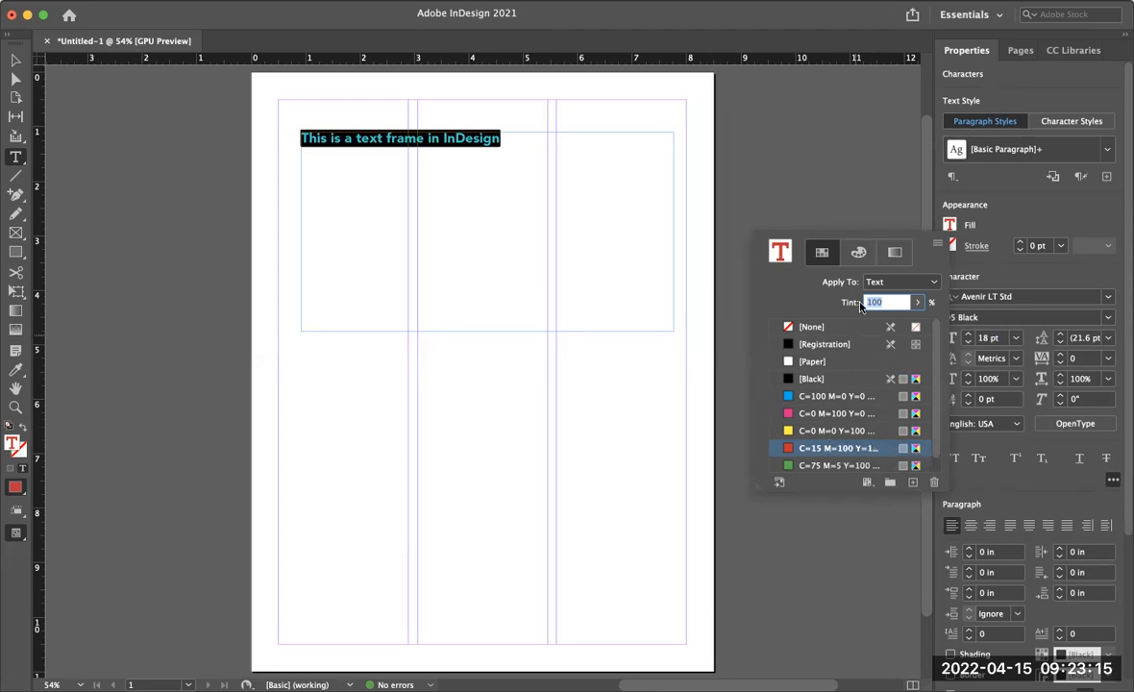
{"action": "left_click", "coordinate": [860, 255]}
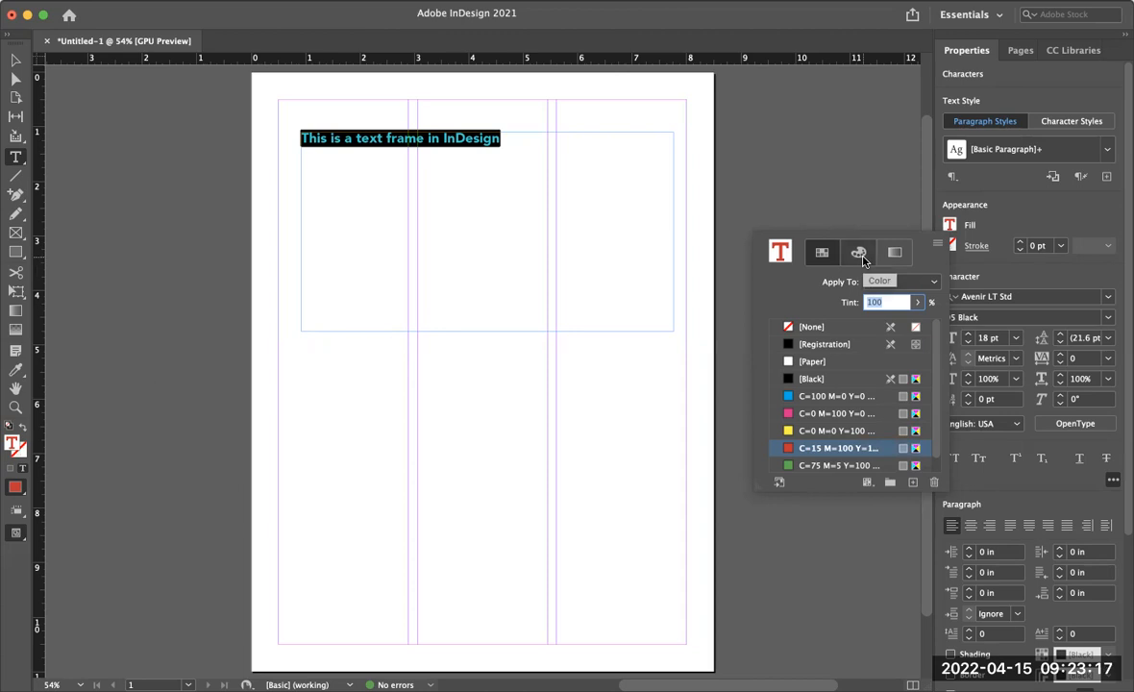
{"action": "left_click", "coordinate": [858, 254]}
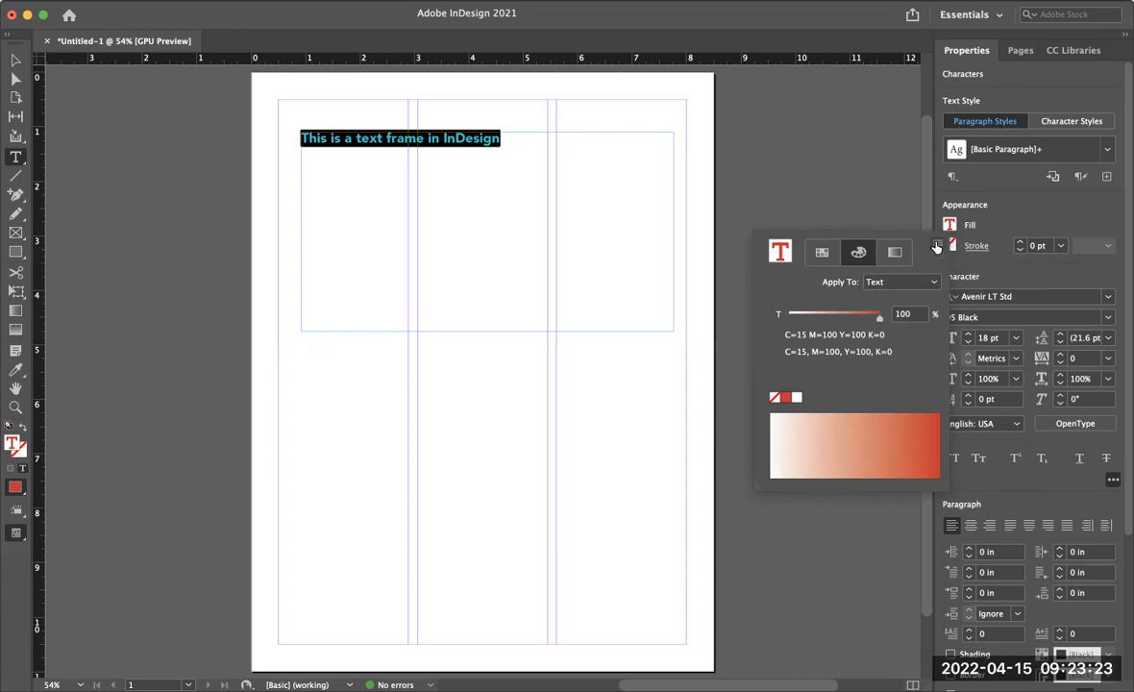
{"action": "left_click", "coordinate": [940, 248]}
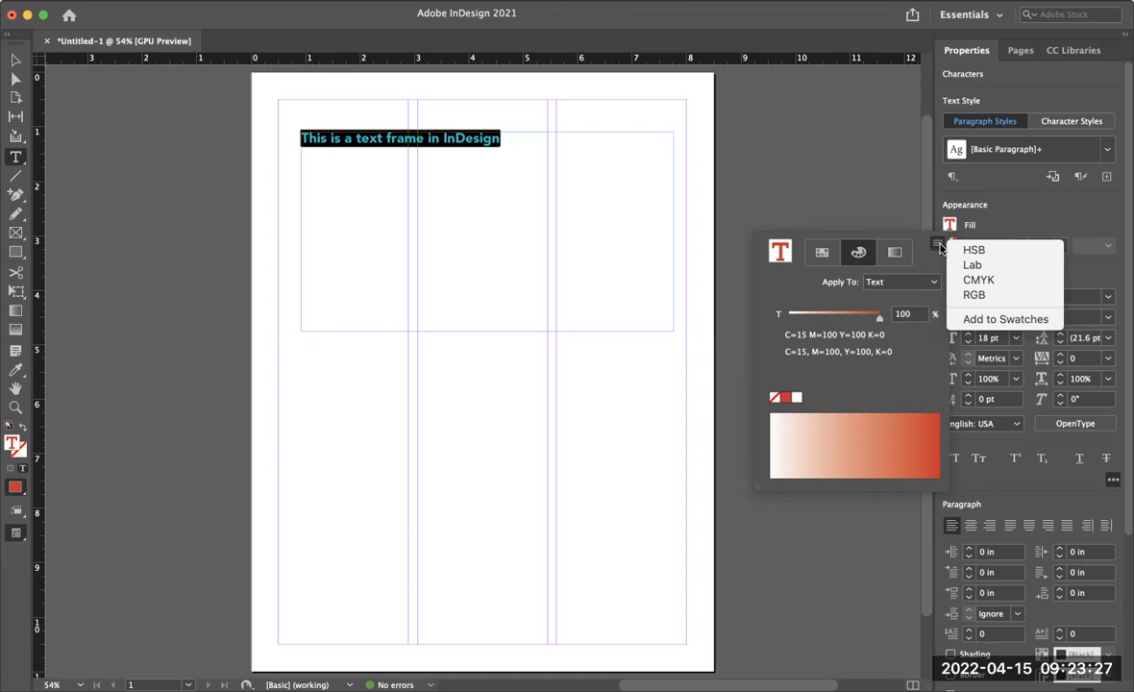
{"action": "left_click", "coordinate": [972, 280]}
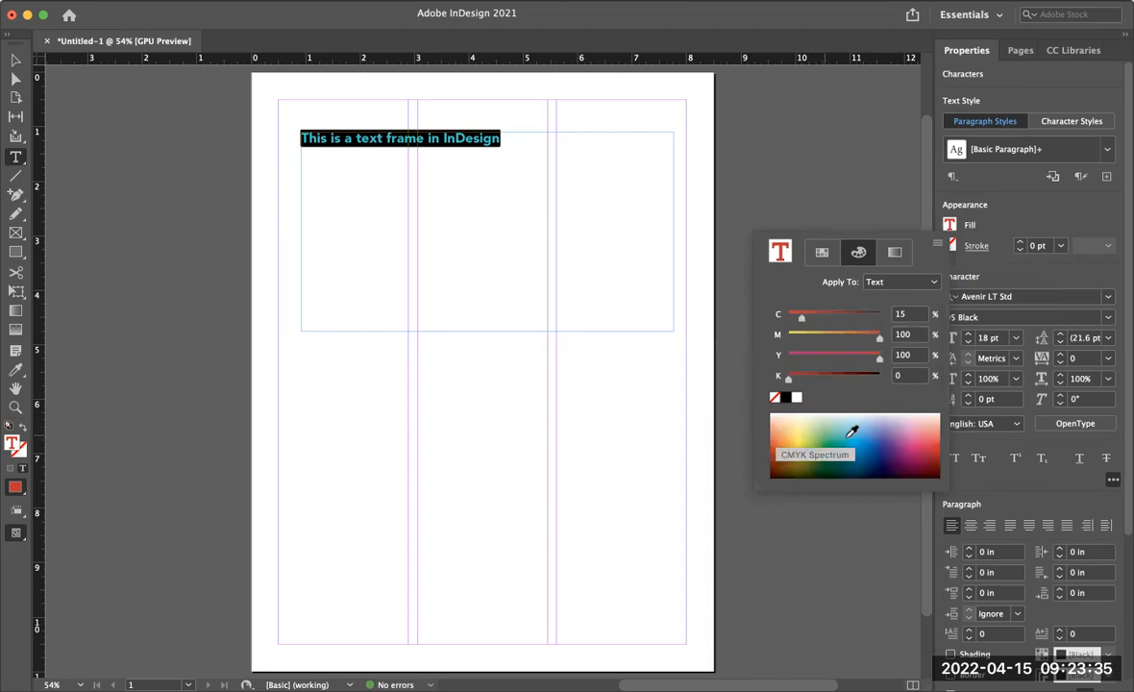
Try several text colours from the CMYK spectrum, ending on a soft blue of C=58 M=38 Y=0 K=0.
{"action": "left_click", "coordinate": [869, 442]}
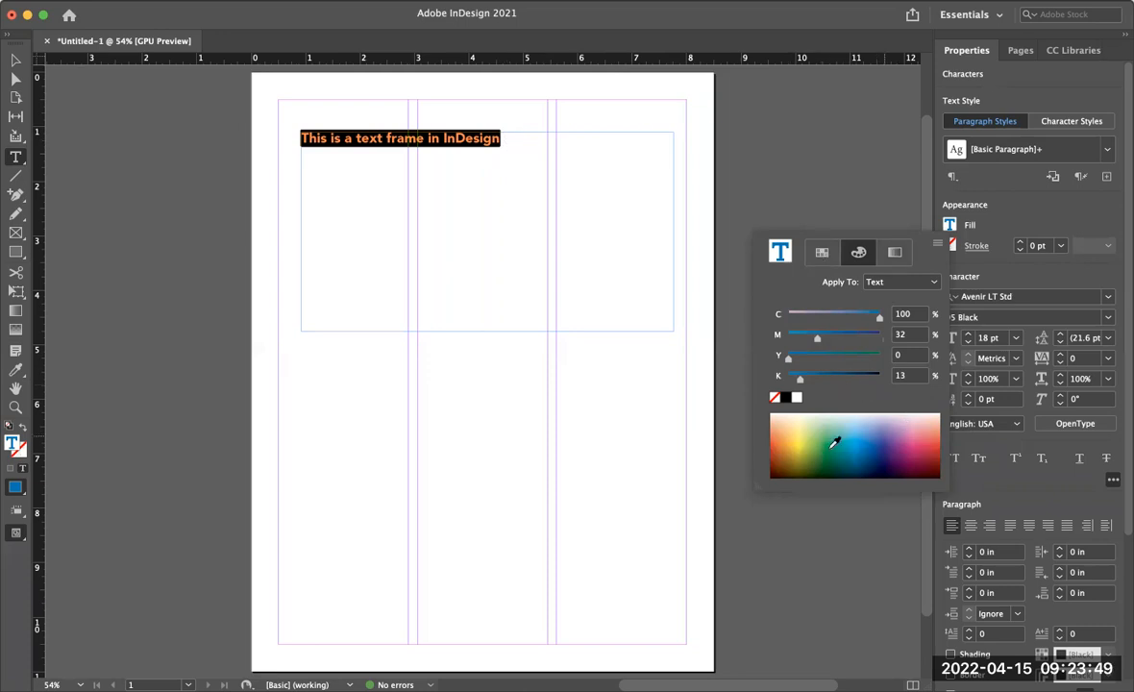
{"action": "left_click", "coordinate": [795, 430]}
{"action": "left_click", "coordinate": [839, 425]}
{"action": "left_click", "coordinate": [878, 424]}
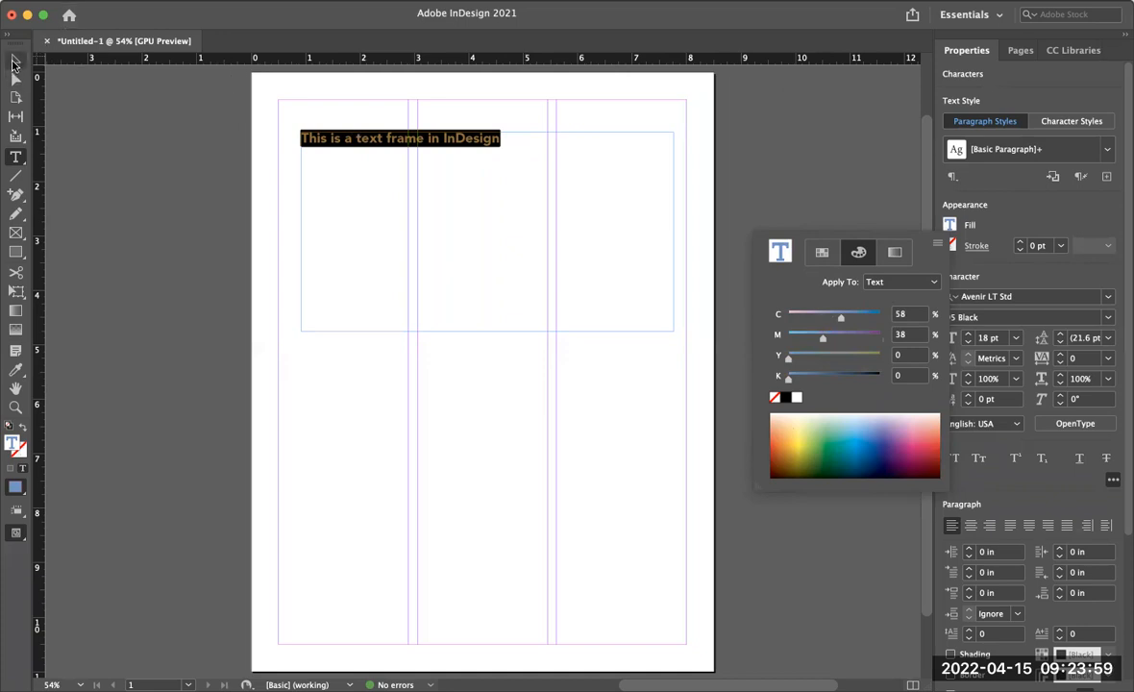
Try the yellow C=0 M=0 Y=100 swatch as the text frame's fill, and reset the frame's fill to None.
{"action": "left_click", "coordinate": [14, 63]}
{"action": "left_click", "coordinate": [14, 62]}
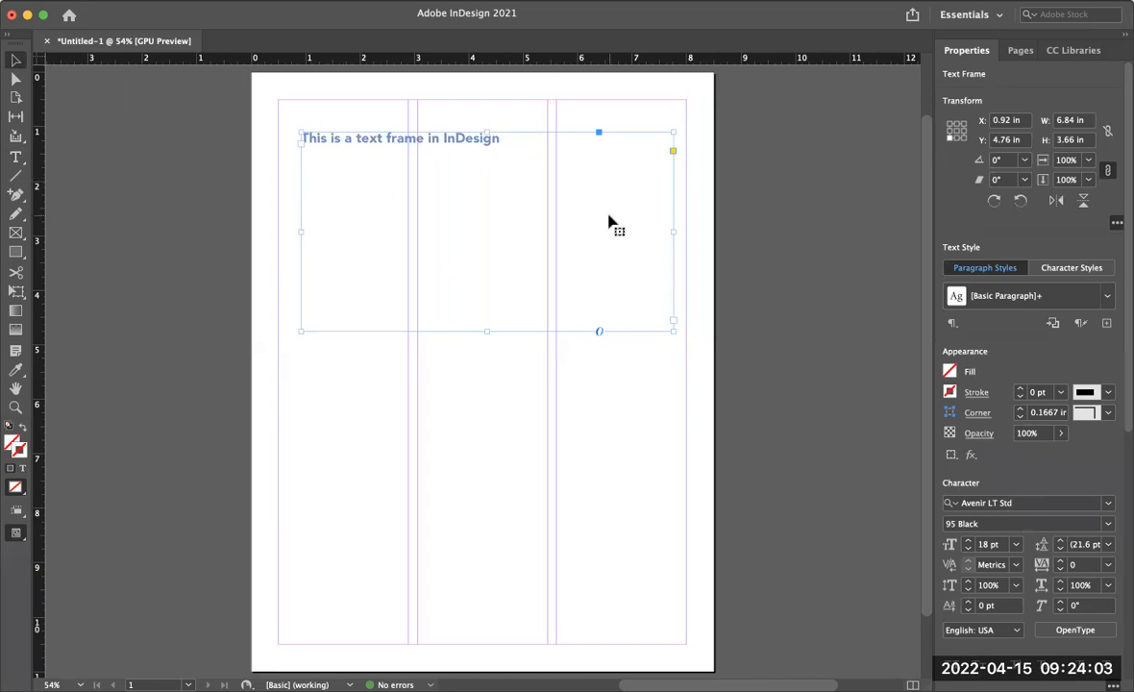
{"action": "left_click", "coordinate": [950, 372]}
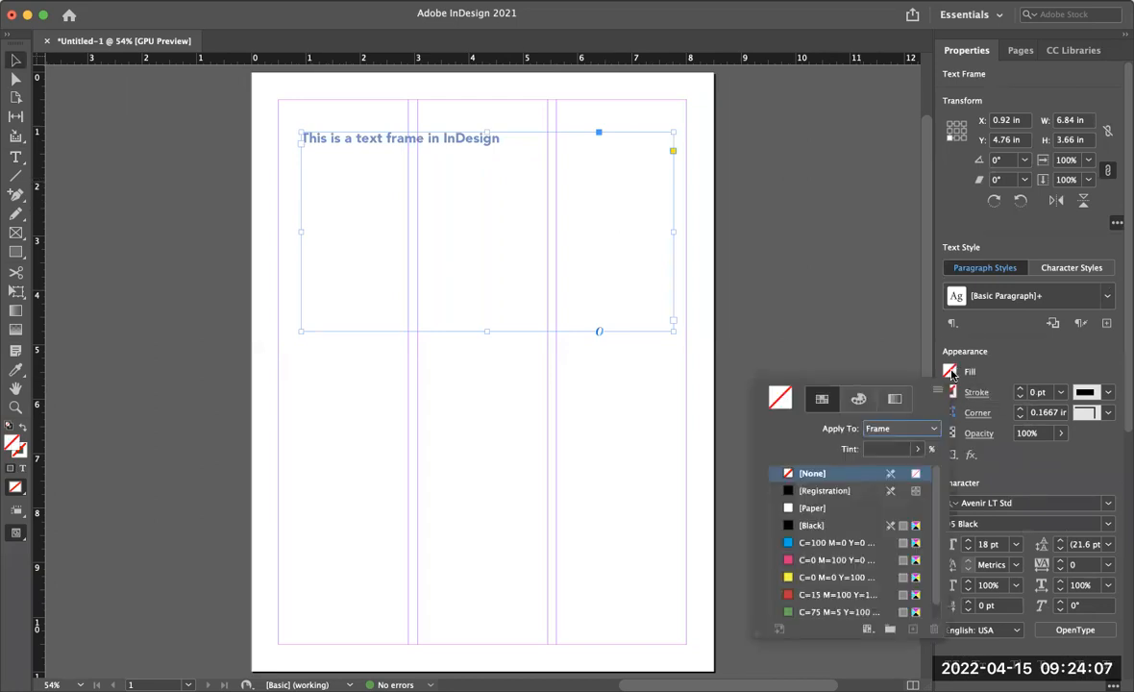
{"action": "left_click", "coordinate": [790, 581]}
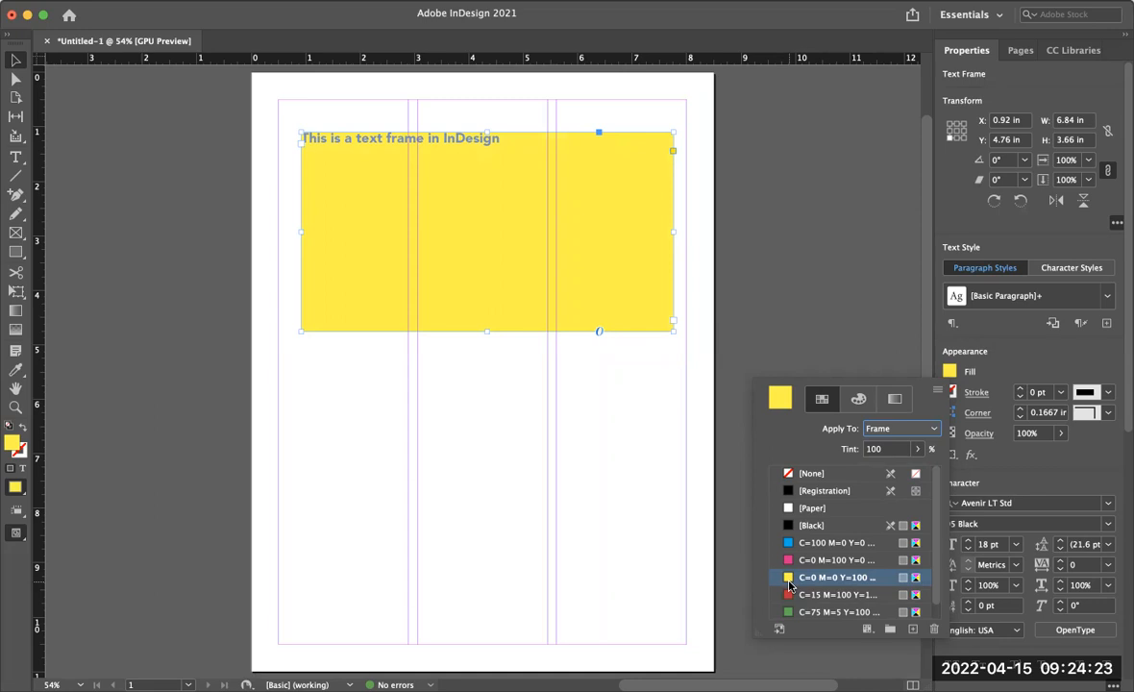
{"action": "left_click", "coordinate": [787, 475]}
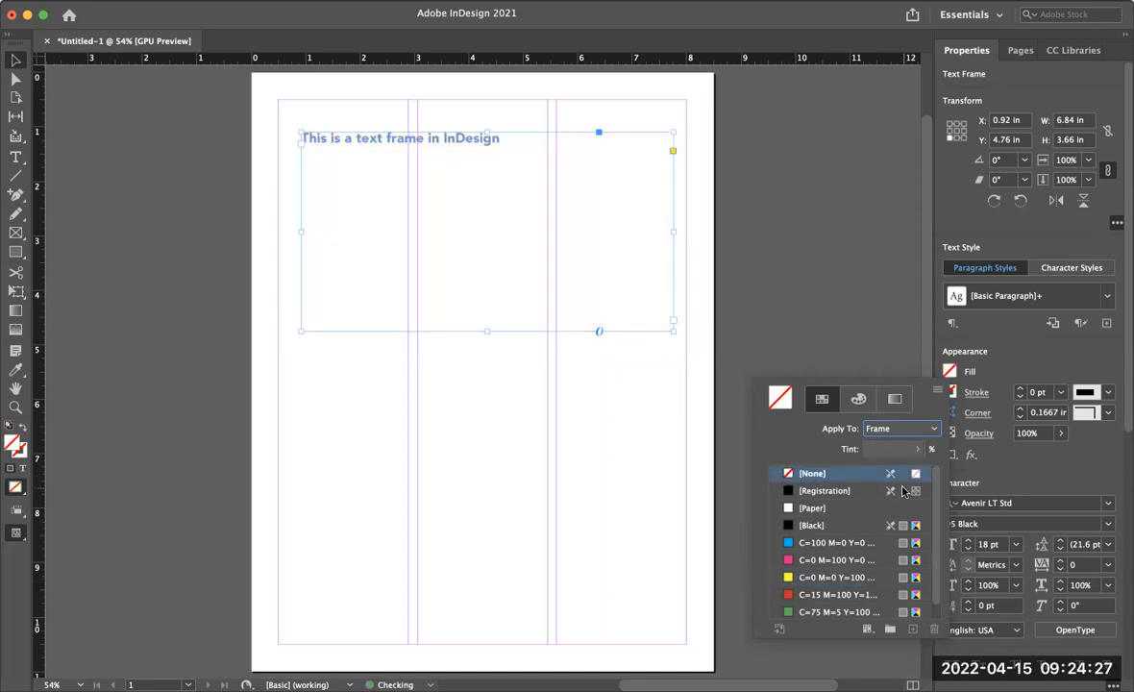
Apply the fill to the frame's text and try the red and green swatches, ending on magenta C=0 M=100 Y=0 K=0.
{"action": "left_click", "coordinate": [937, 432]}
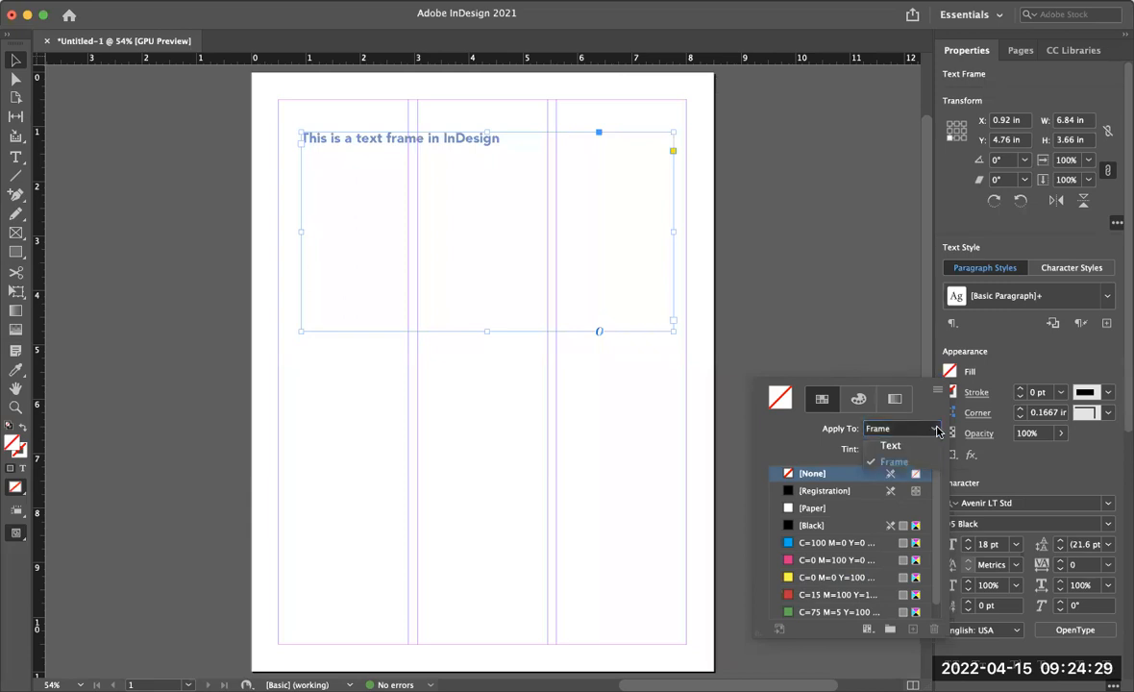
{"action": "left_click", "coordinate": [888, 447]}
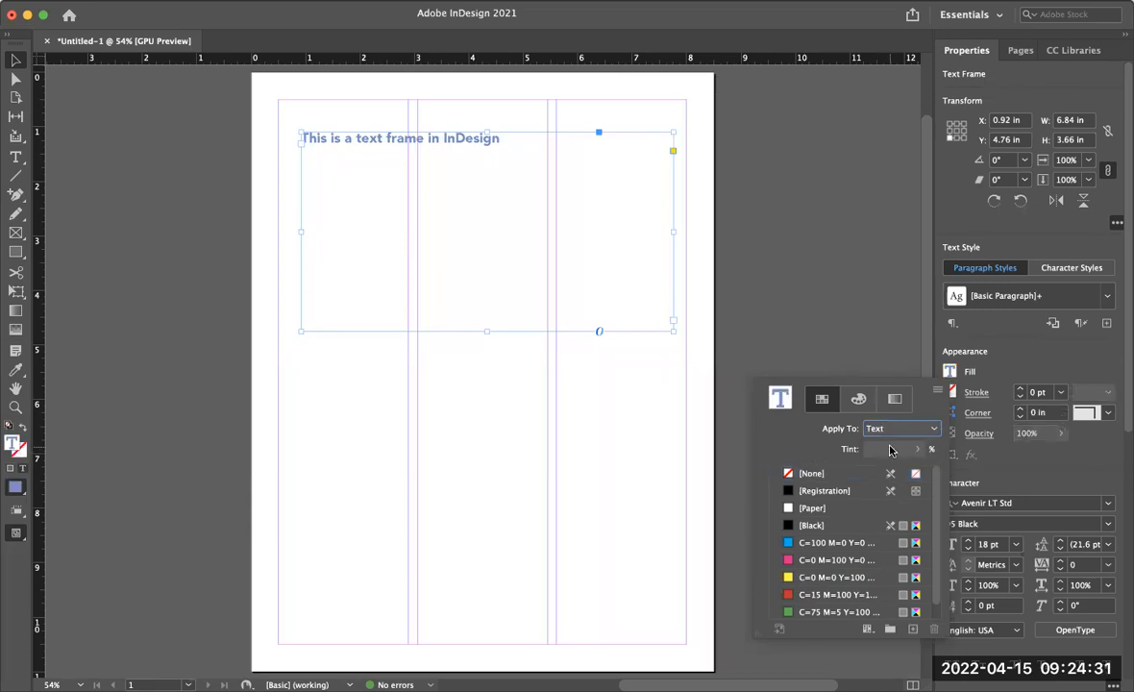
{"action": "left_click", "coordinate": [786, 598]}
{"action": "left_click", "coordinate": [790, 613]}
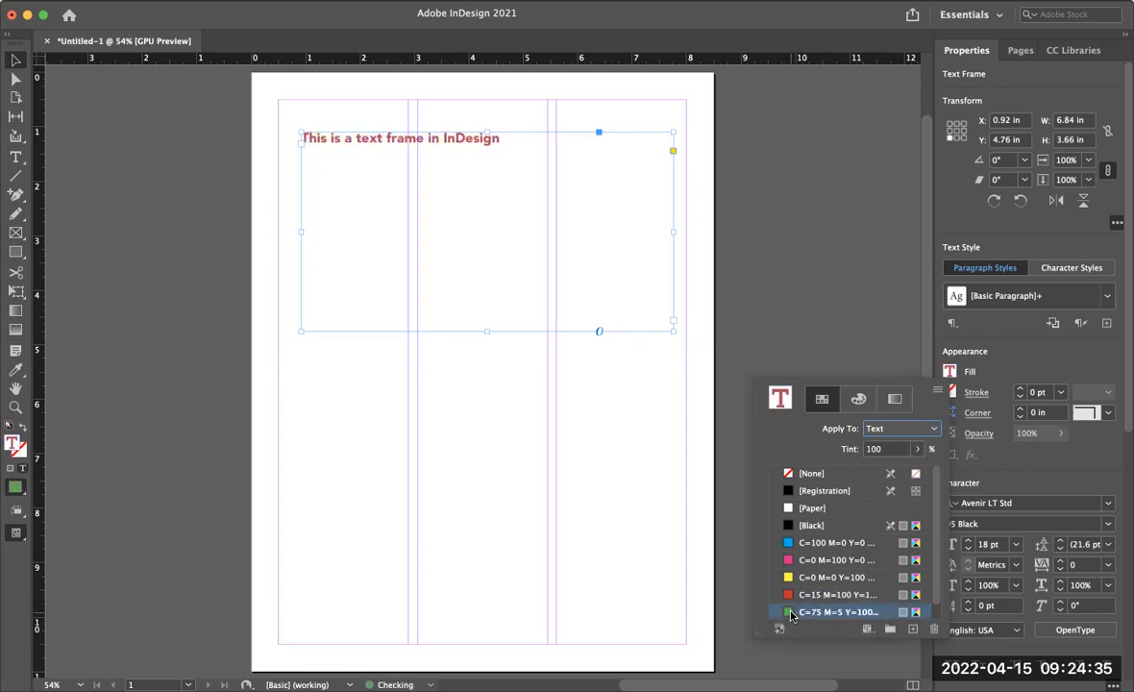
{"action": "left_click", "coordinate": [788, 561]}
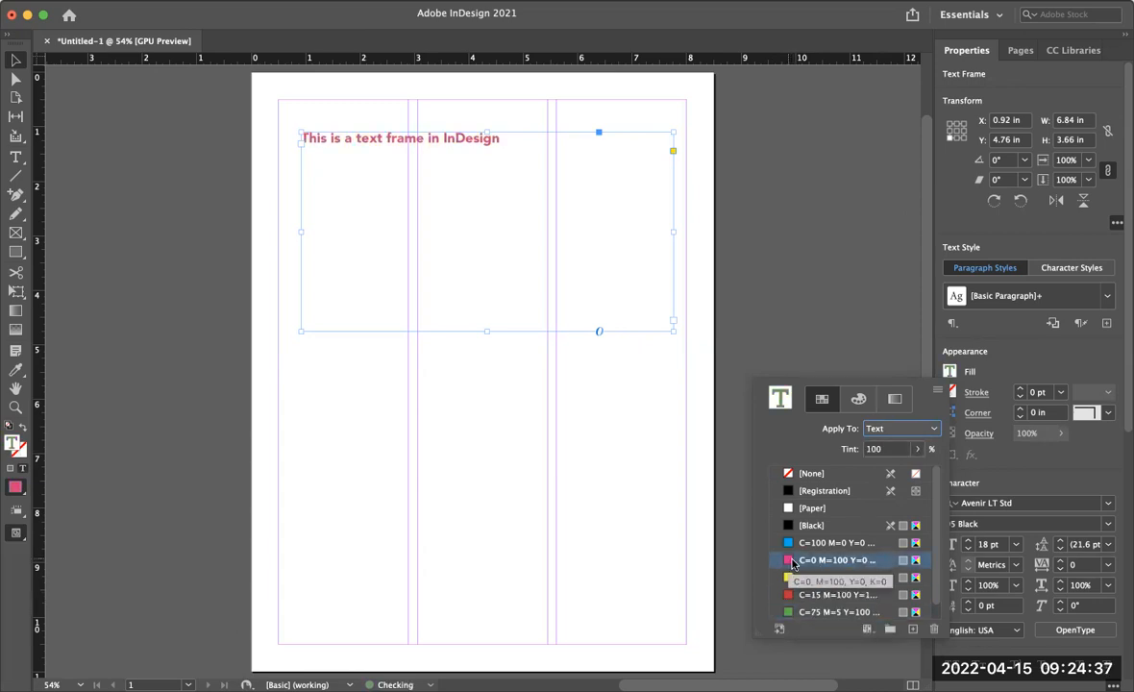
Fill the frame's text with the cyan C=100 M=0 Y=0 K=0 swatch and switch its colour mixer to CMYK.
{"action": "left_click", "coordinate": [788, 544]}
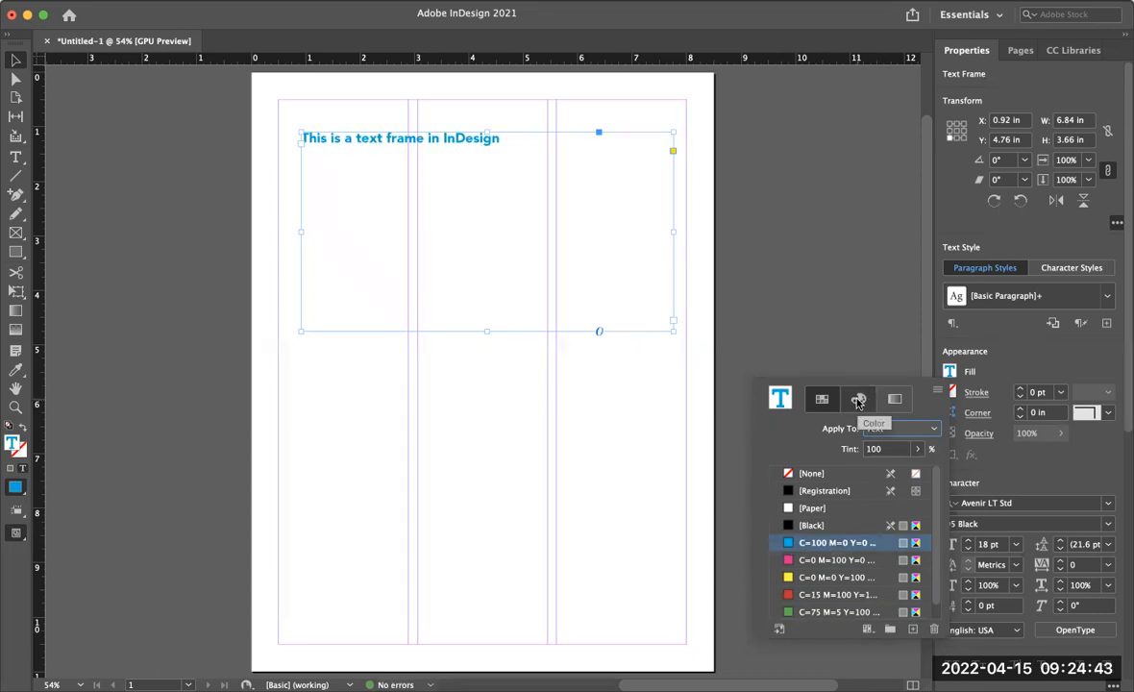
{"action": "left_click", "coordinate": [858, 399]}
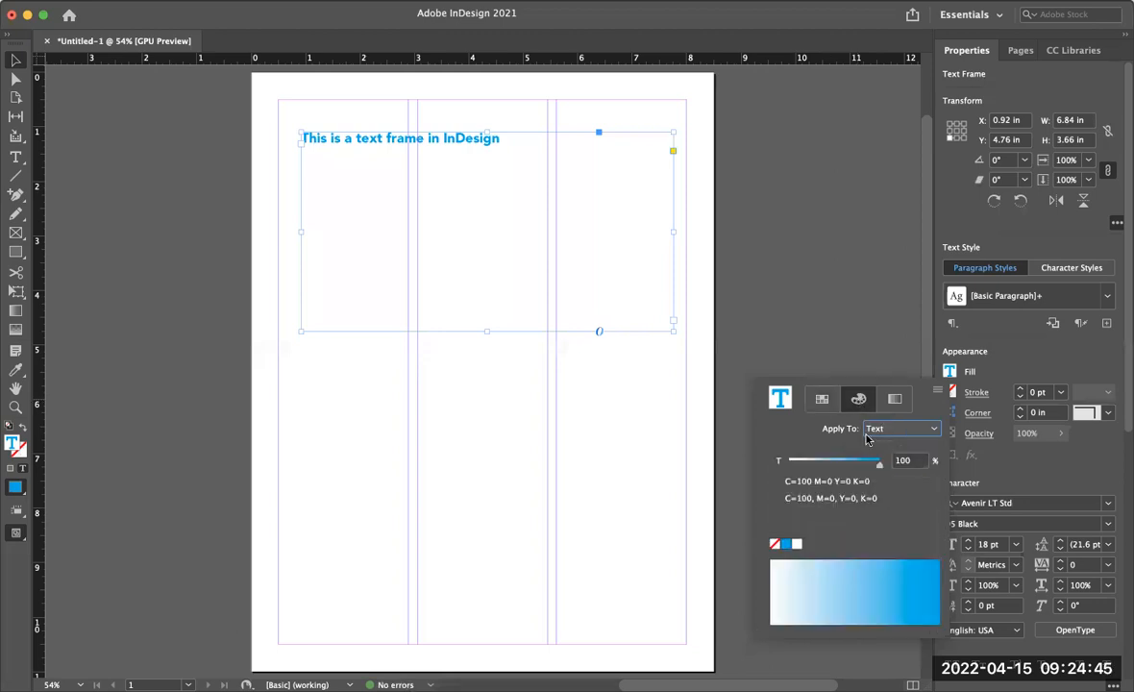
{"action": "left_click", "coordinate": [938, 391]}
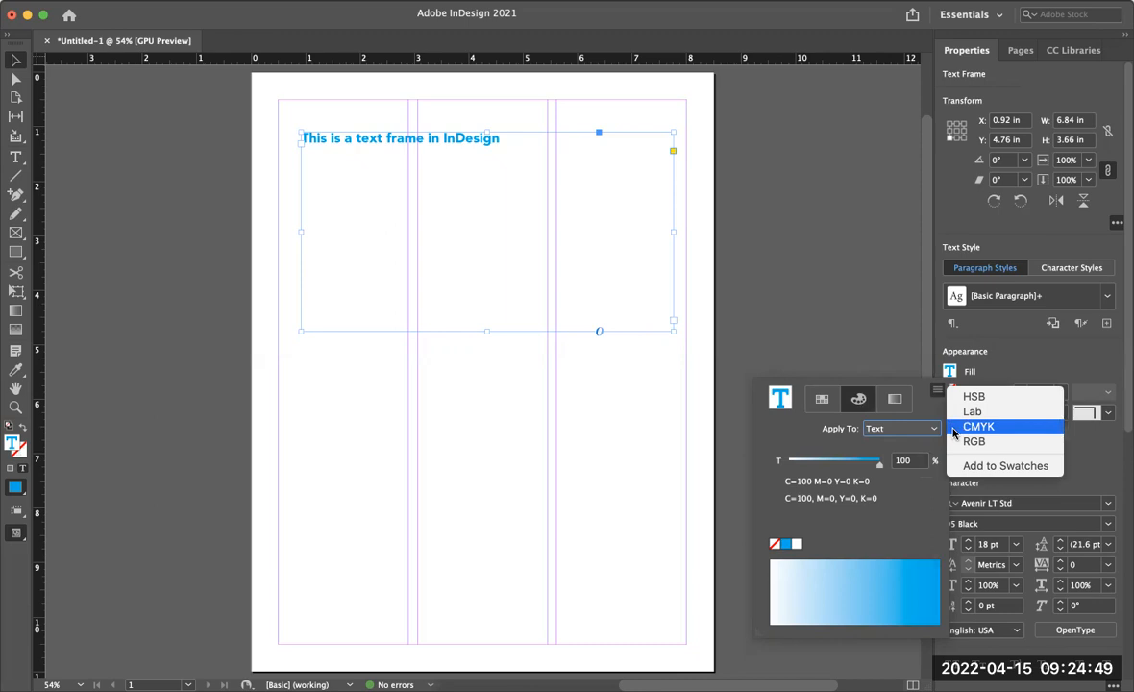
{"action": "left_click", "coordinate": [952, 430]}
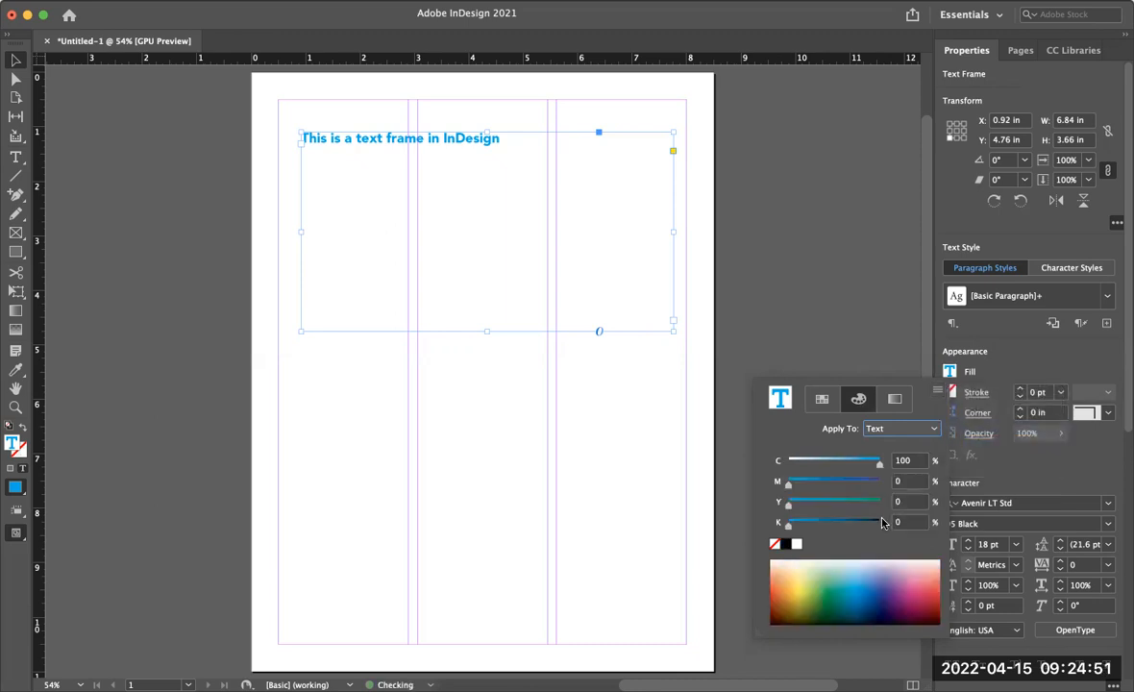
Try several text colours from the CMYK spectrum, ending on a crimson of C=0 M=100 Y=35 K=30.
{"action": "left_click", "coordinate": [878, 572]}
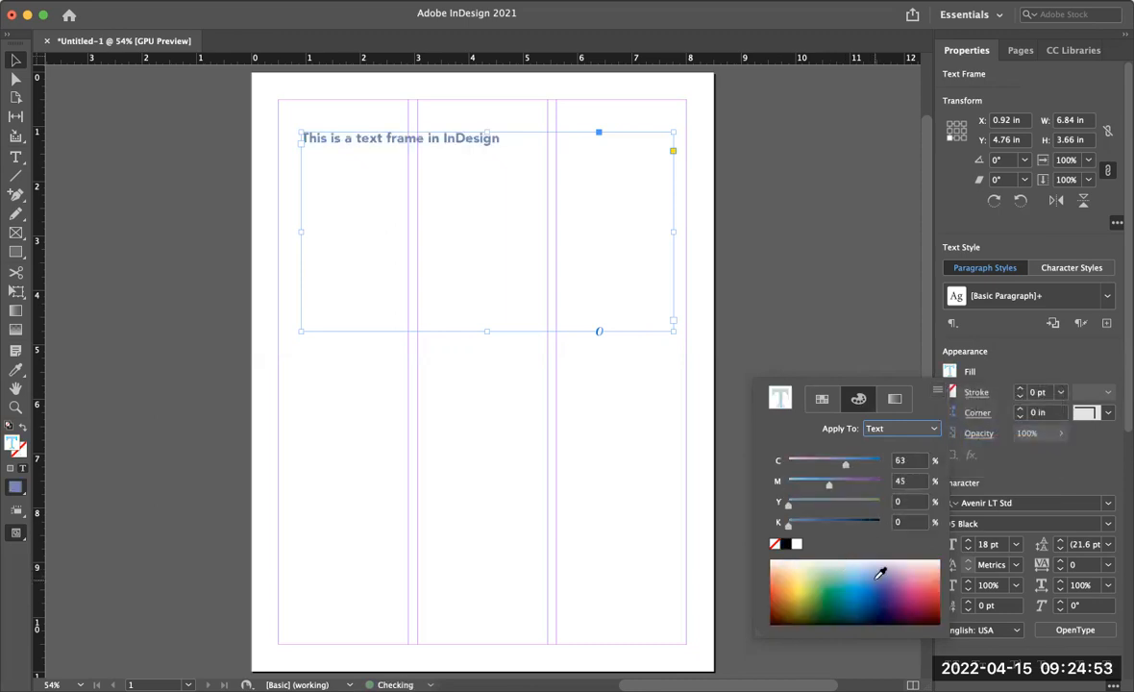
{"action": "left_click", "coordinate": [784, 600]}
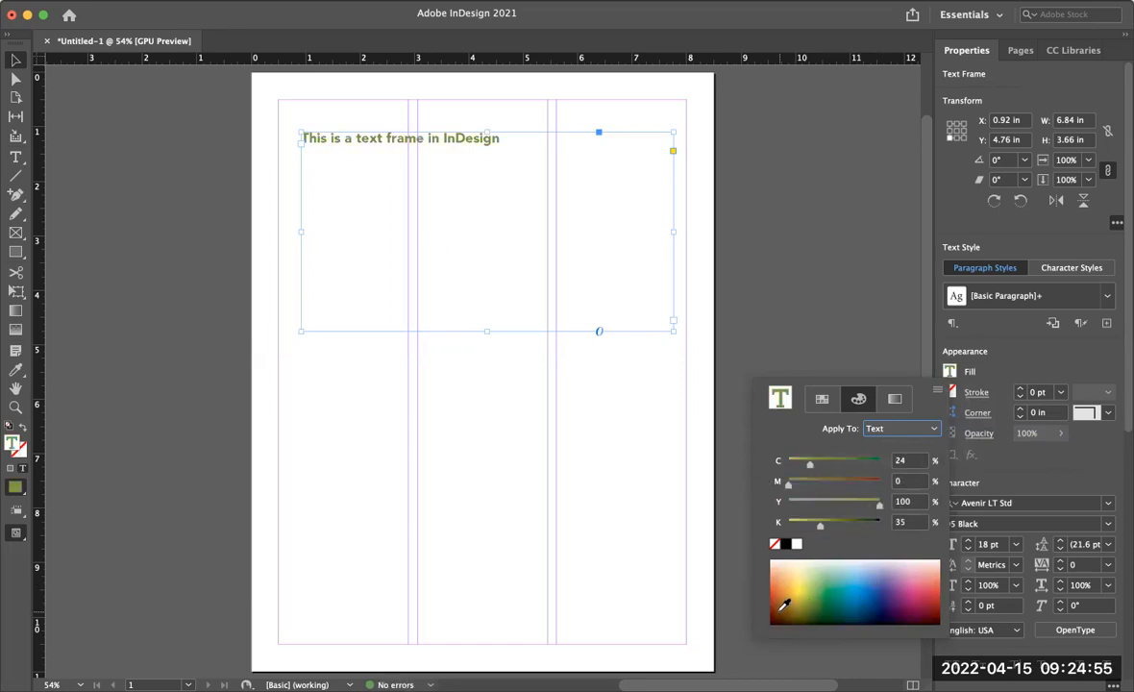
{"action": "left_click", "coordinate": [903, 594]}
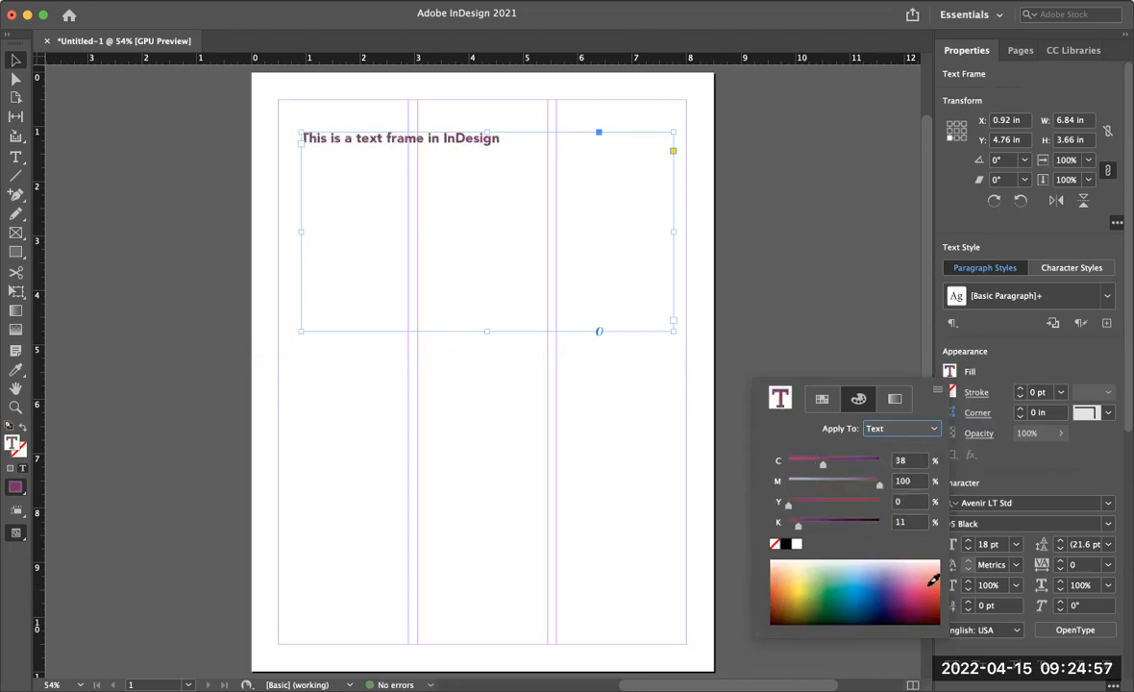
{"action": "left_click", "coordinate": [933, 557]}
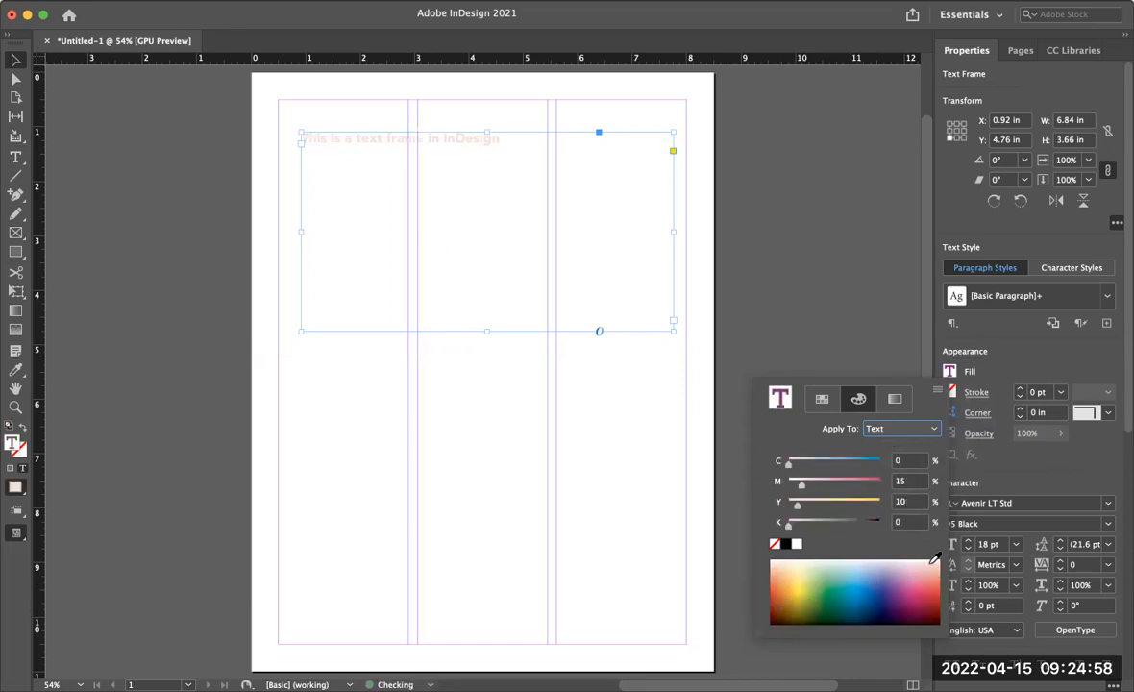
{"action": "left_click", "coordinate": [881, 608]}
{"action": "left_click_drag", "start_coordinate": [852, 597], "coordinate": [921, 601]}
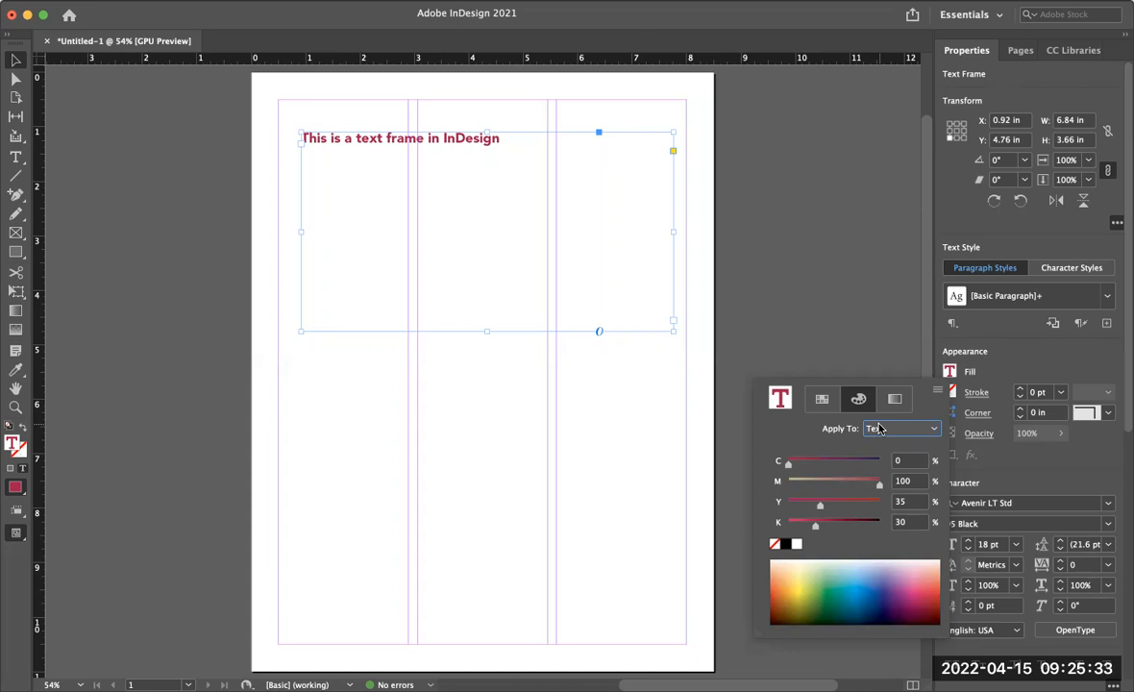
{"action": "left_click", "coordinate": [884, 321]}
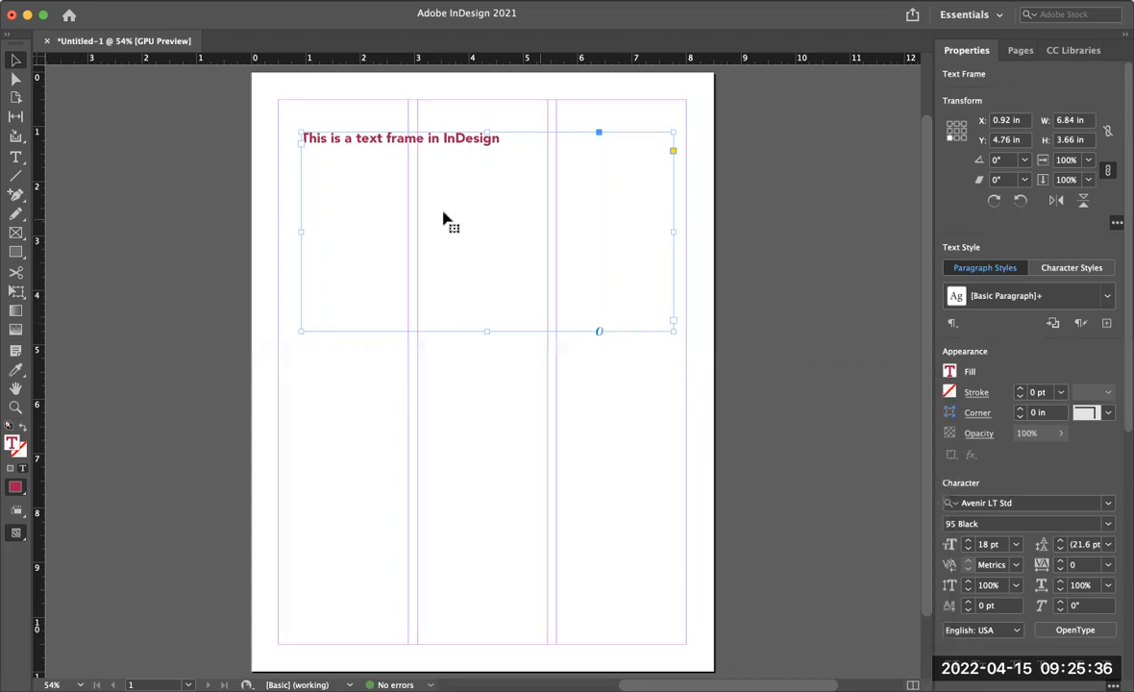
{"action": "left_click", "coordinate": [16, 59]}
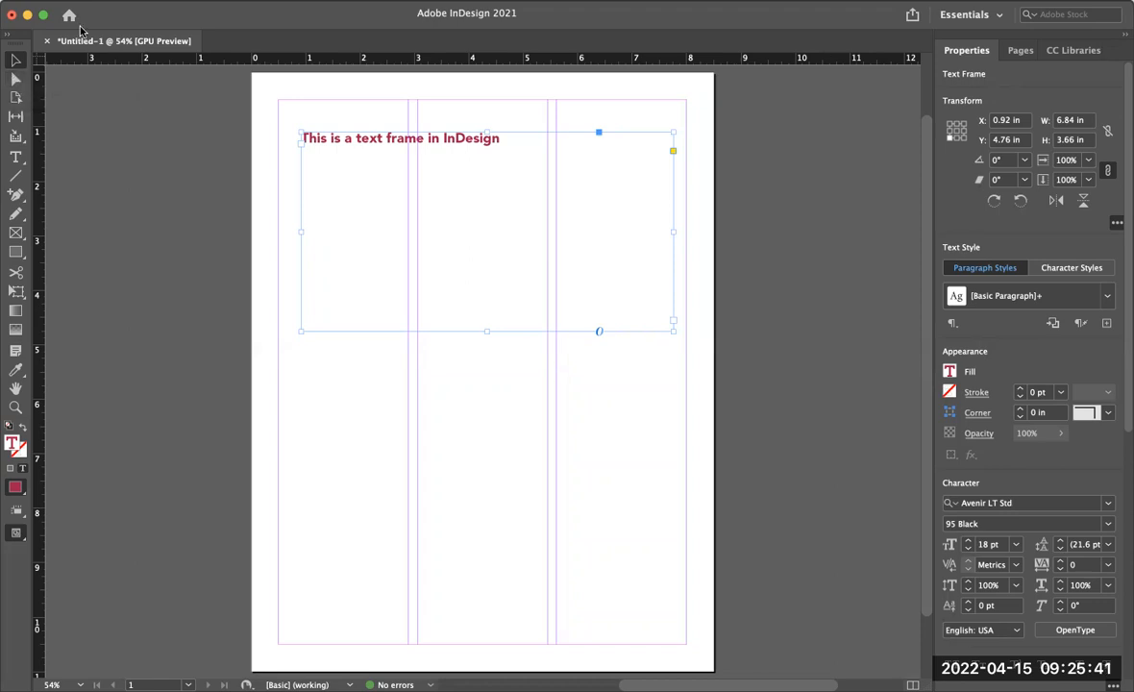
Add four pages after page 1, making a five-page document.
{"action": "left_click", "coordinate": [1022, 49]}
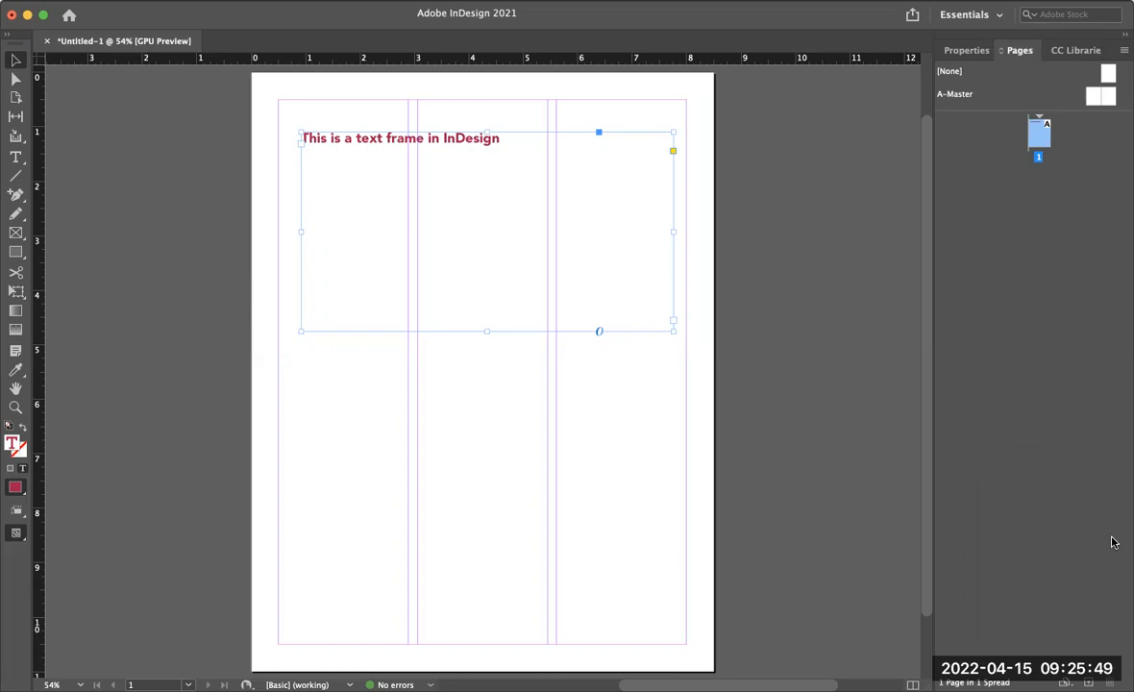
{"action": "key", "text": "super+shift+p"}
{"action": "key", "text": "super+shift+p"}
{"action": "key", "text": "super+shift+p"}
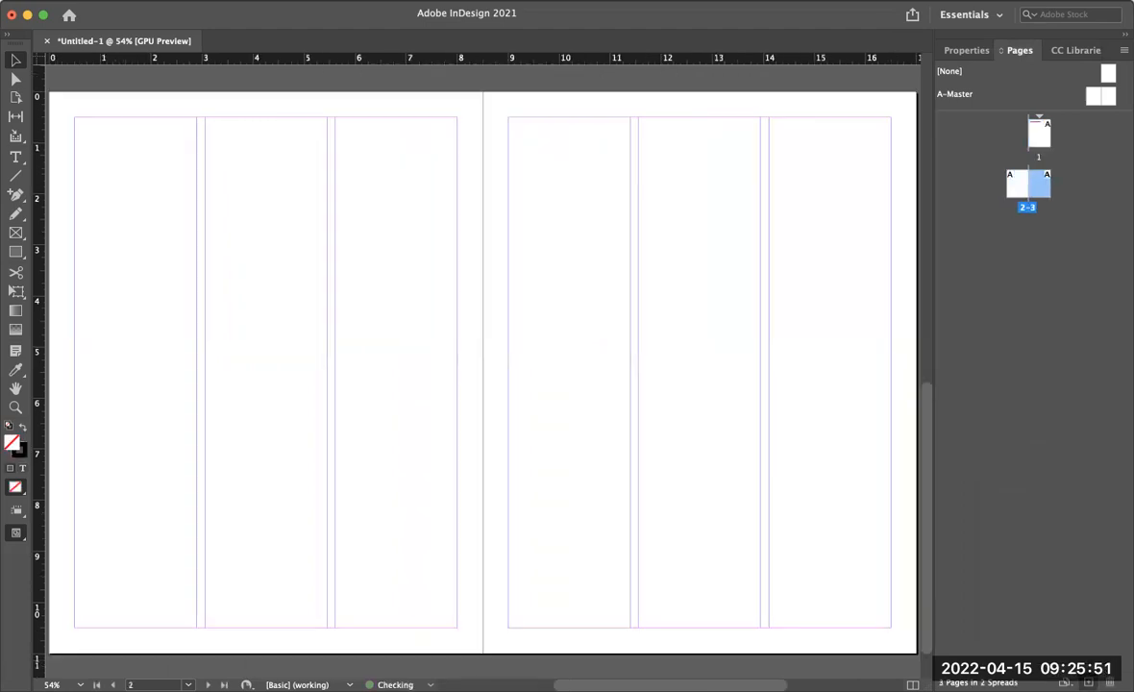
{"action": "key", "text": "super+shift+p"}
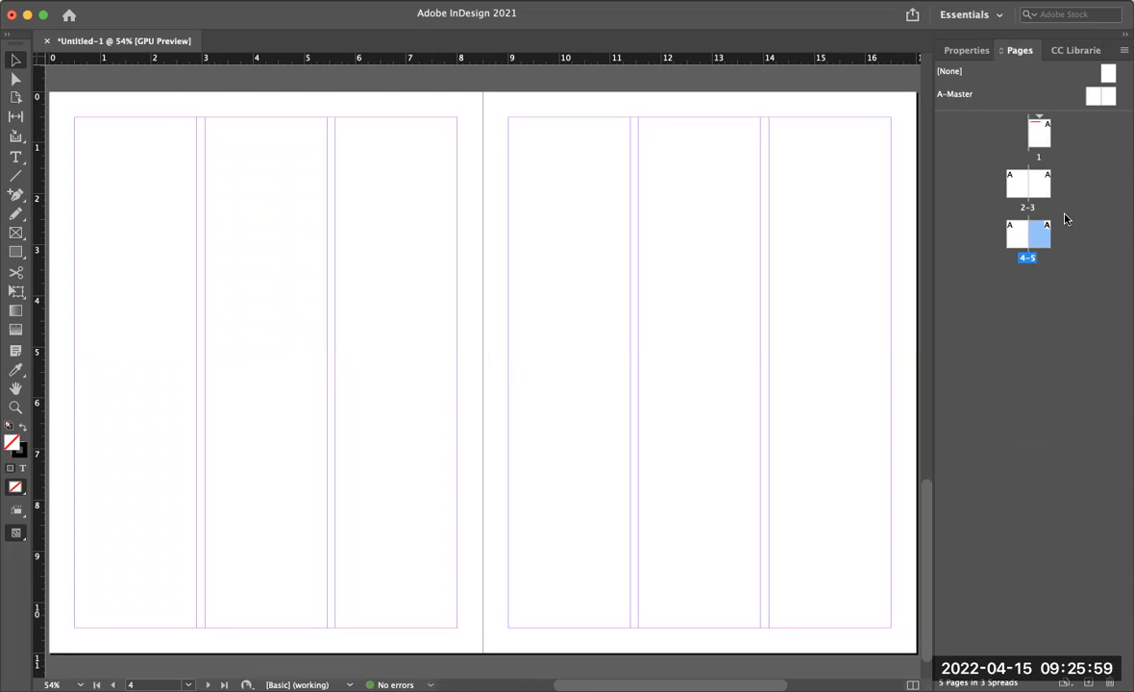
View the document's page 1 and the 2-3 and 4-5 spreads in turn, and return to page 1.
{"action": "double_click", "coordinate": [1038, 137]}
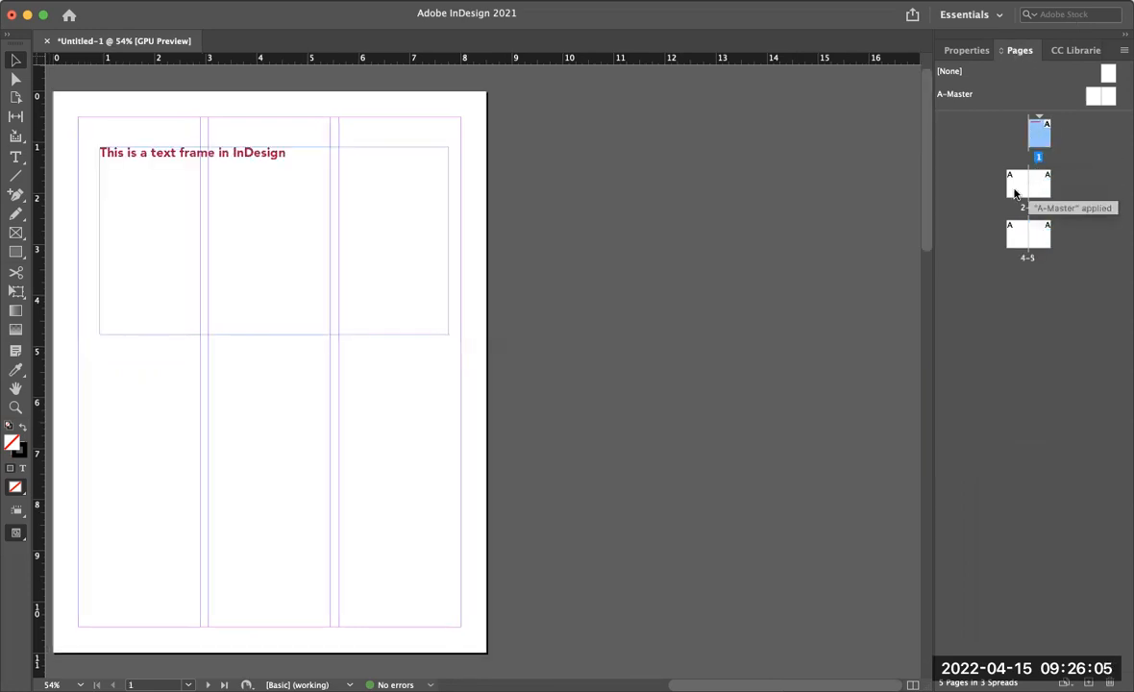
{"action": "double_click", "coordinate": [1019, 183]}
{"action": "double_click", "coordinate": [1041, 184]}
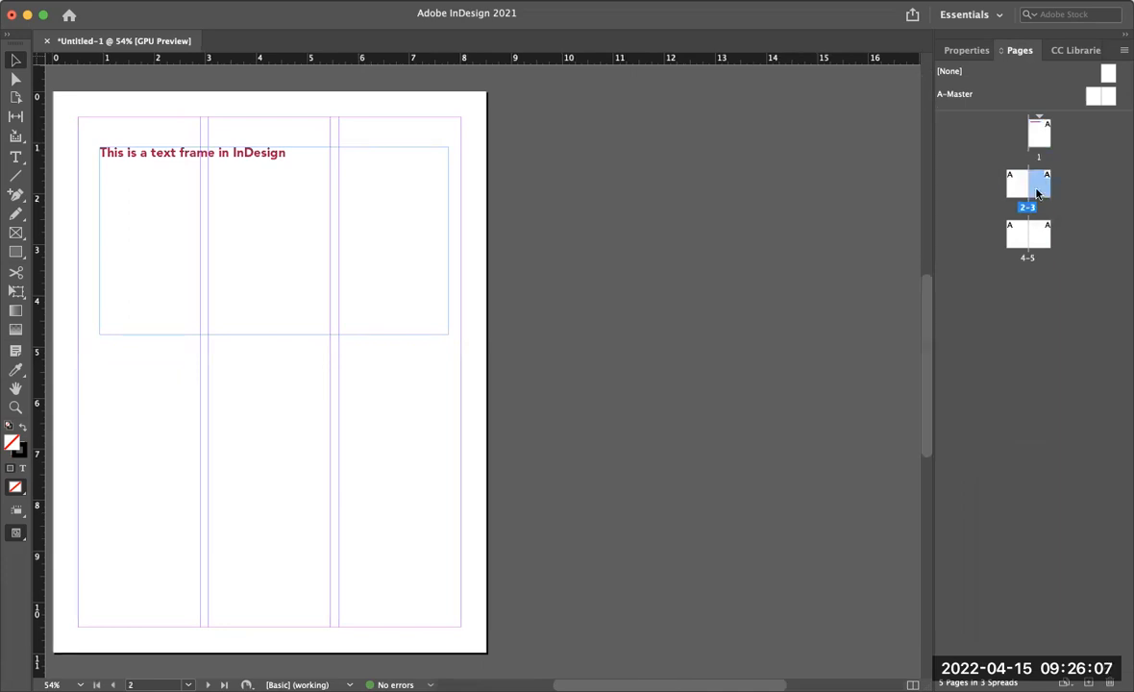
{"action": "double_click", "coordinate": [1010, 237]}
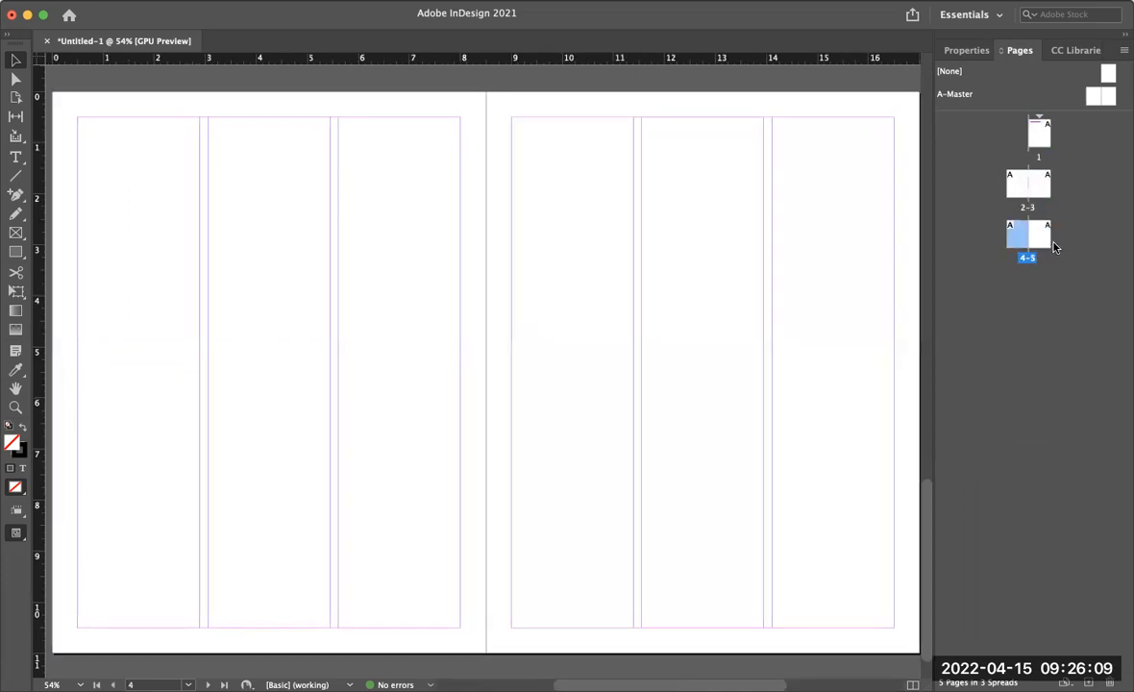
{"action": "double_click", "coordinate": [1038, 238]}
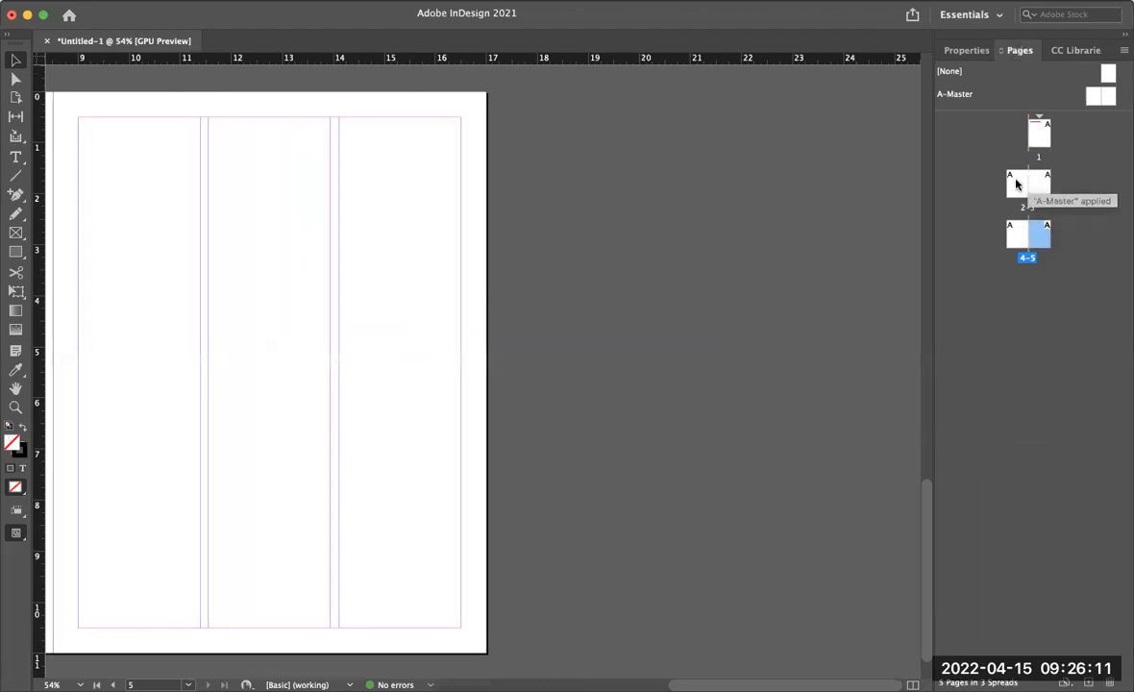
{"action": "double_click", "coordinate": [1015, 182]}
{"action": "double_click", "coordinate": [1043, 185]}
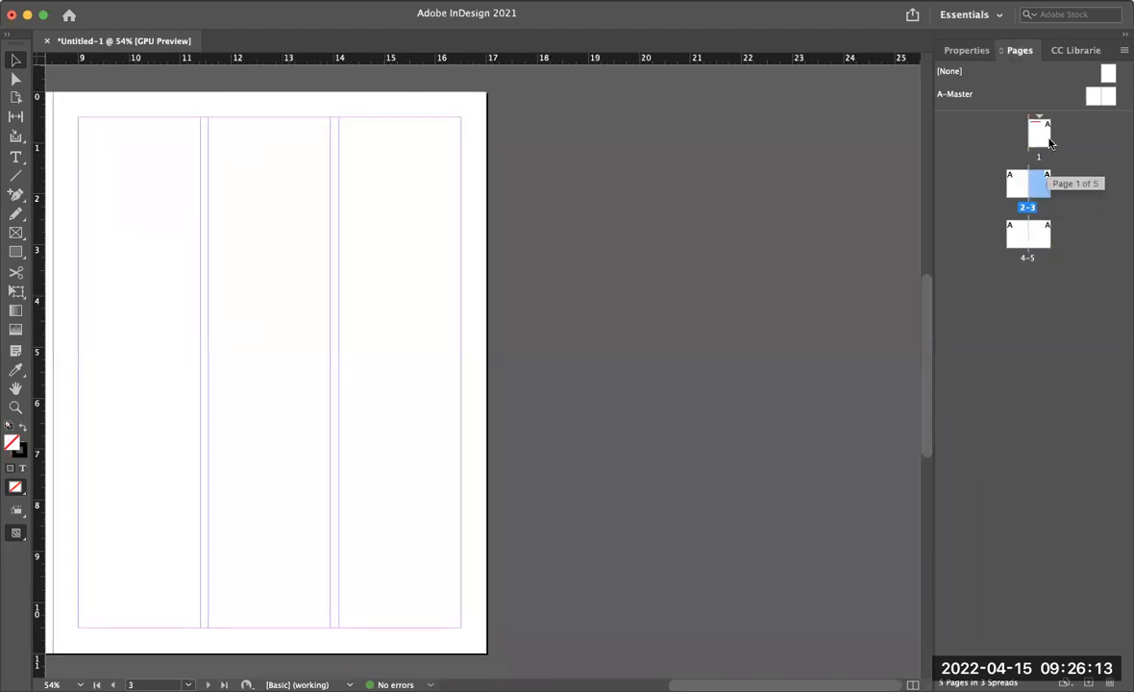
{"action": "double_click", "coordinate": [1044, 135]}
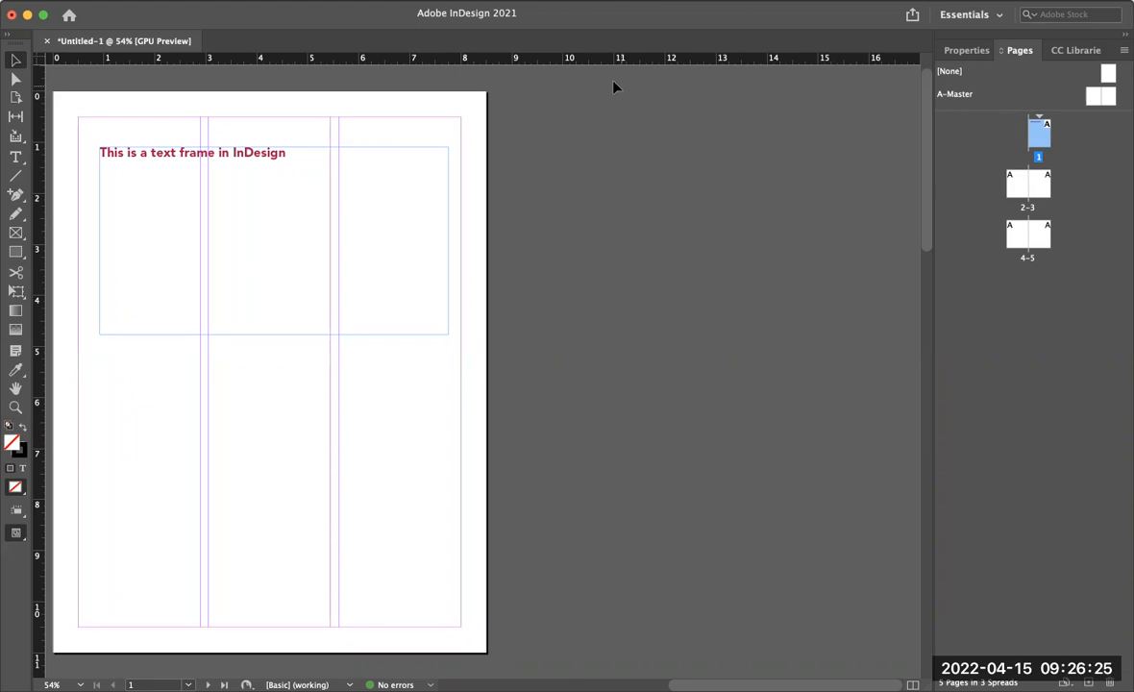
{"action": "left_click", "coordinate": [975, 53]}
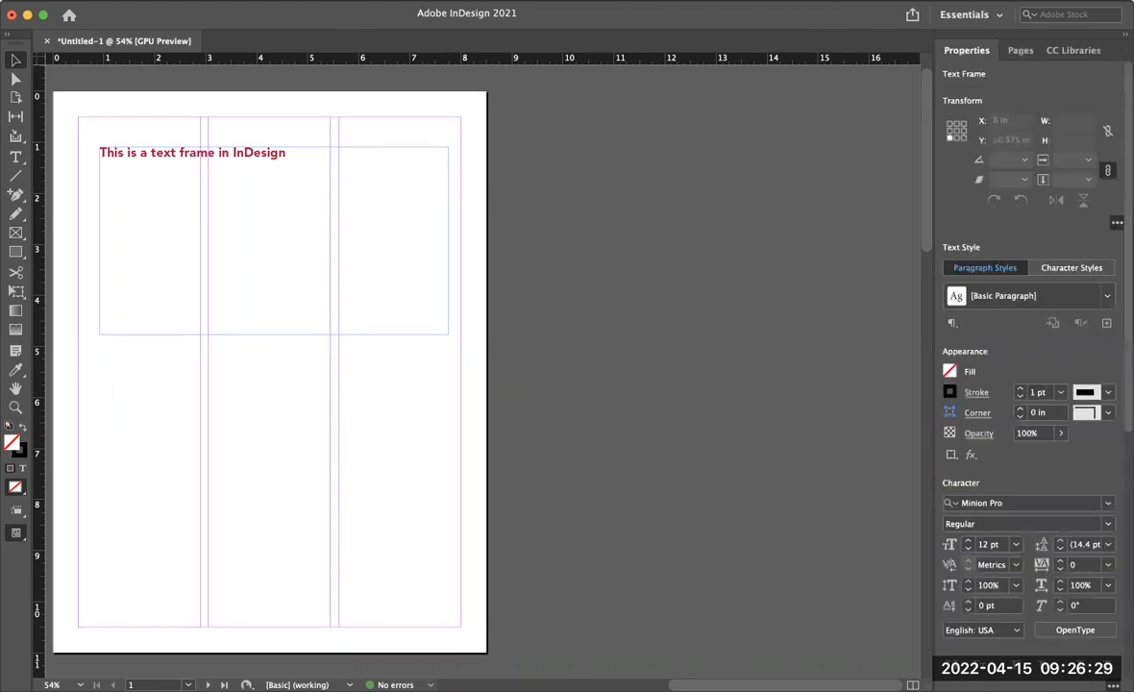
{"action": "left_click", "coordinate": [230, 0]}
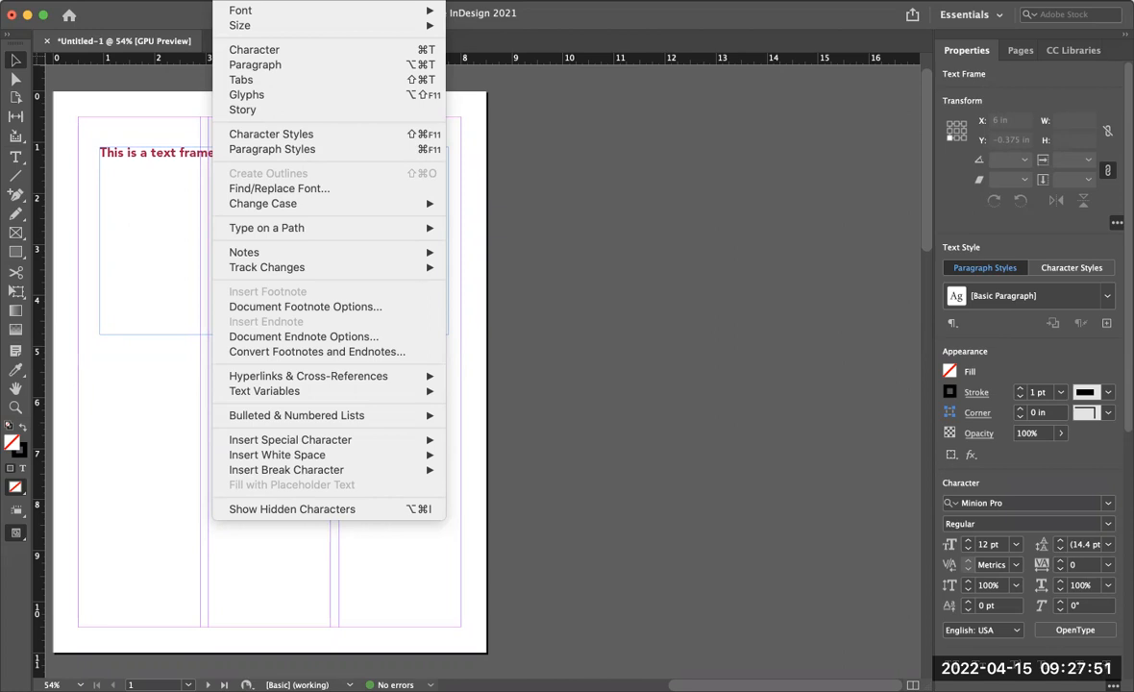
{"action": "left_click", "coordinate": [130, 329]}
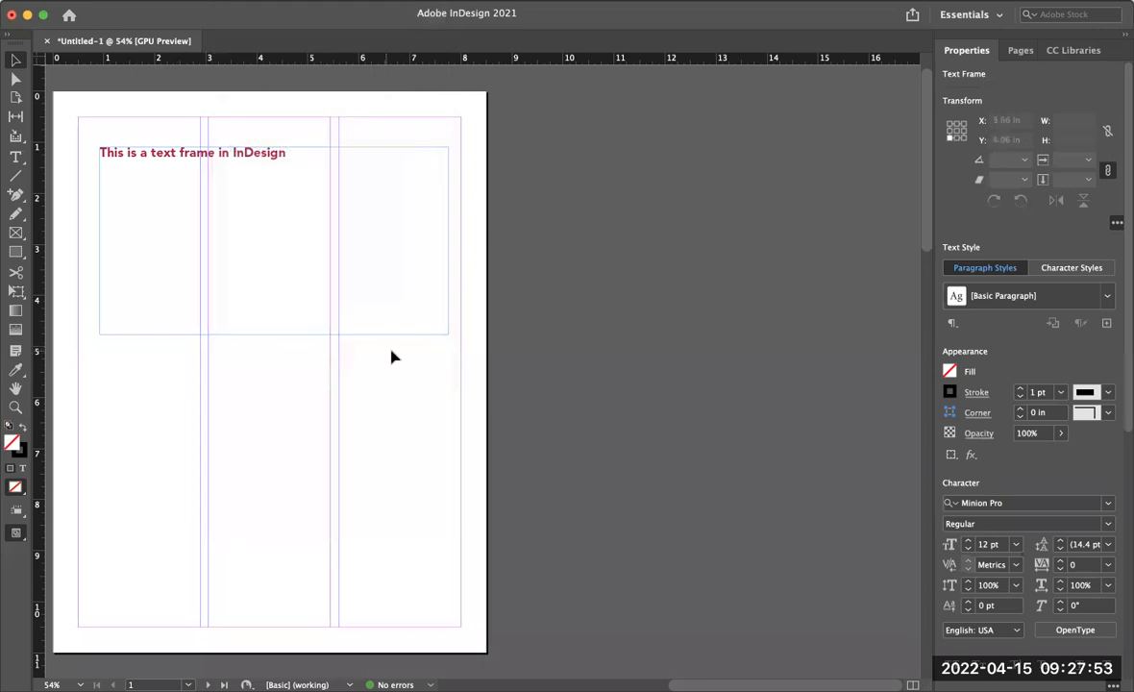